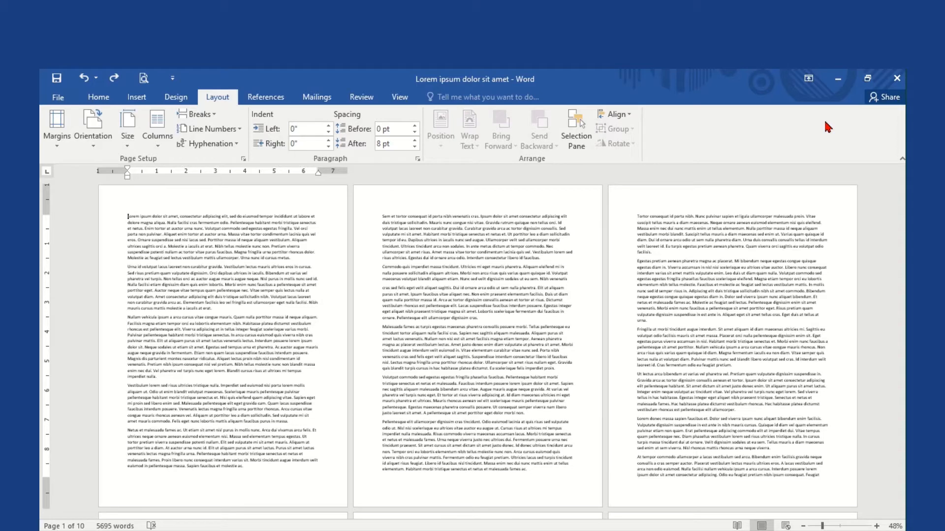
# Select the entire document, change its page orientation to Landscape, and undo the orientation change.
pyautogui.hotkey('ctrl', 'a')
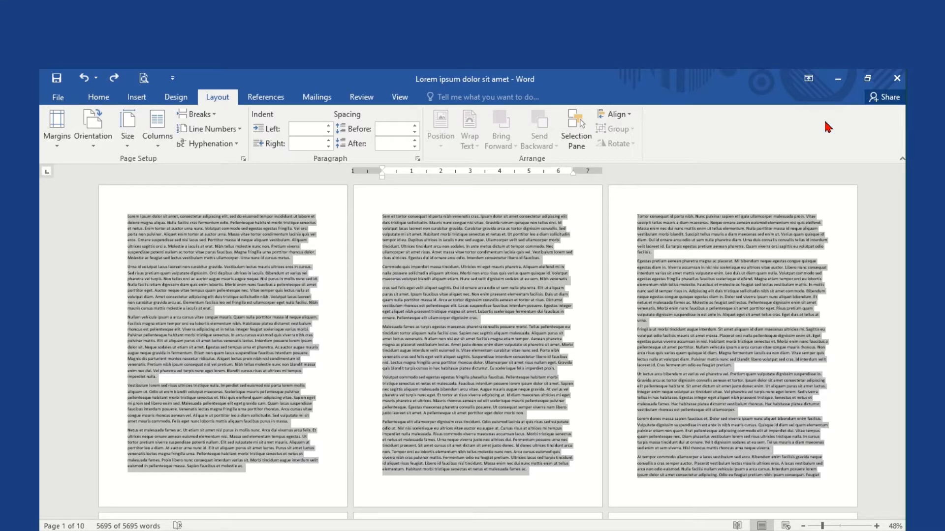
pyautogui.scroll(-5, 799, 233)
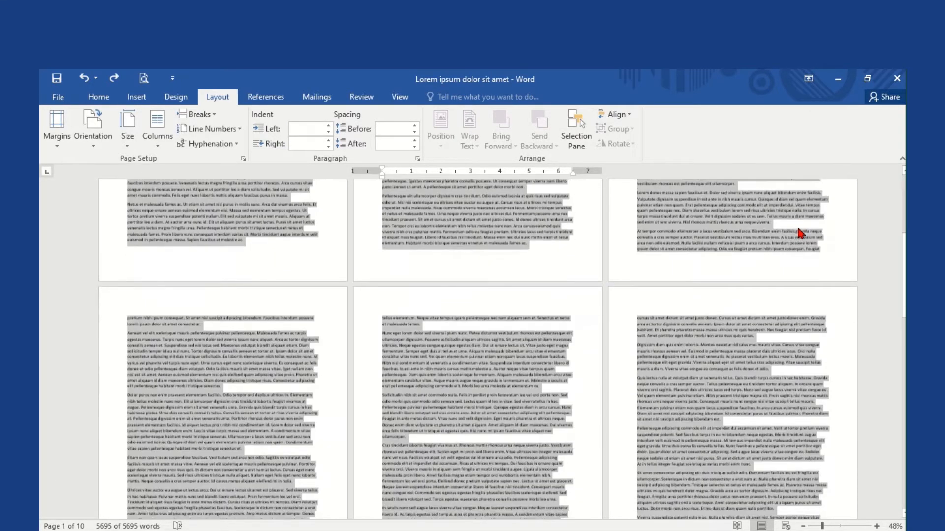
pyautogui.scroll(-5, 799, 232)
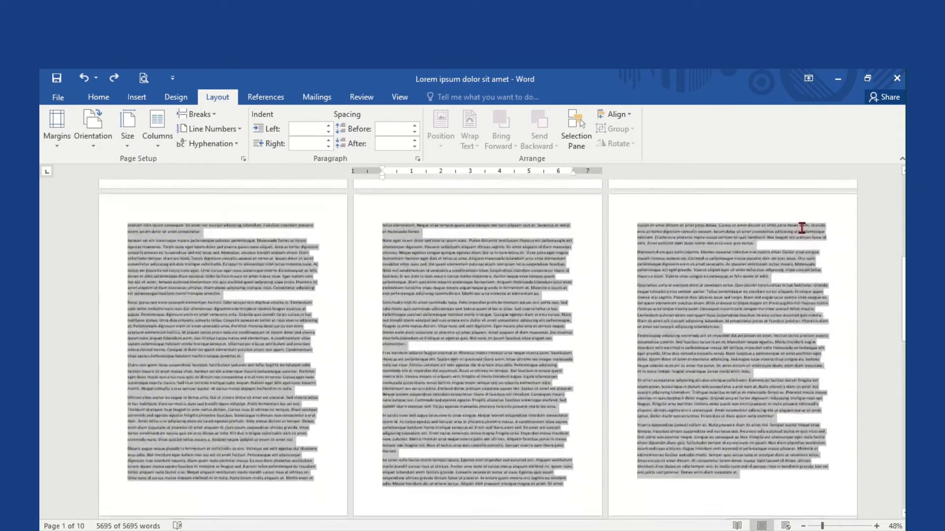
pyautogui.scroll(-10, 802, 227)
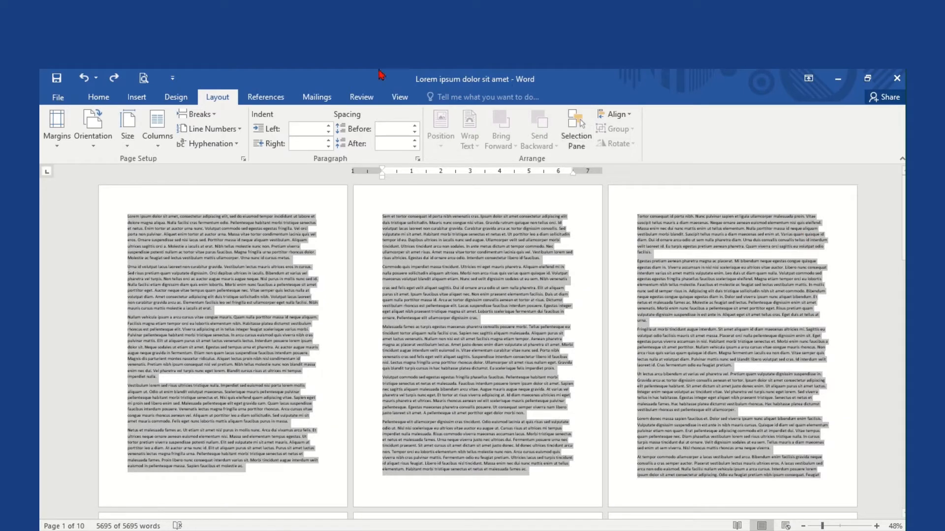
pyautogui.click(95, 148)
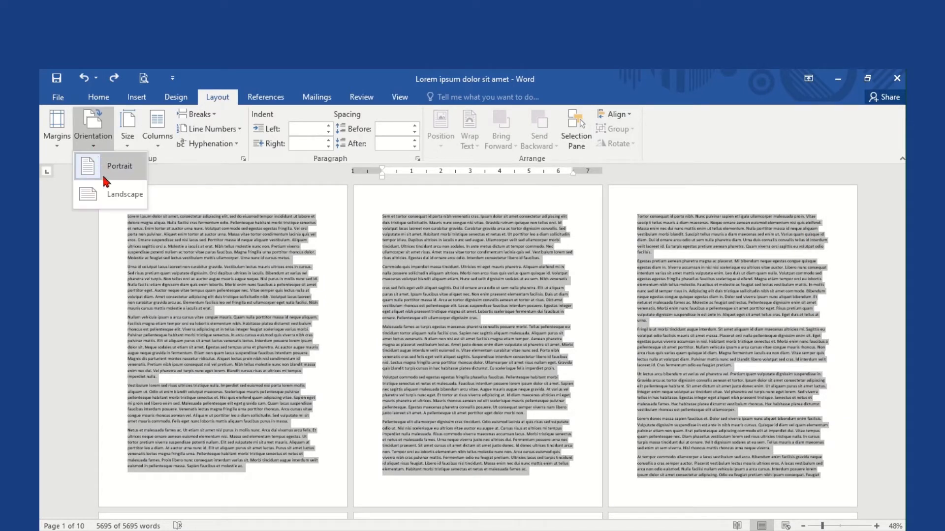
pyautogui.click(108, 196)
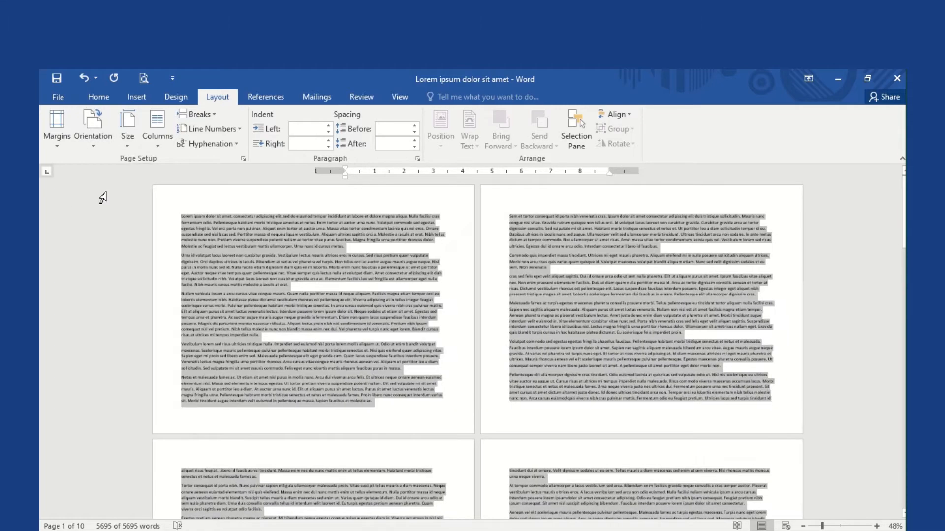
pyautogui.scroll(-5, 181, 242)
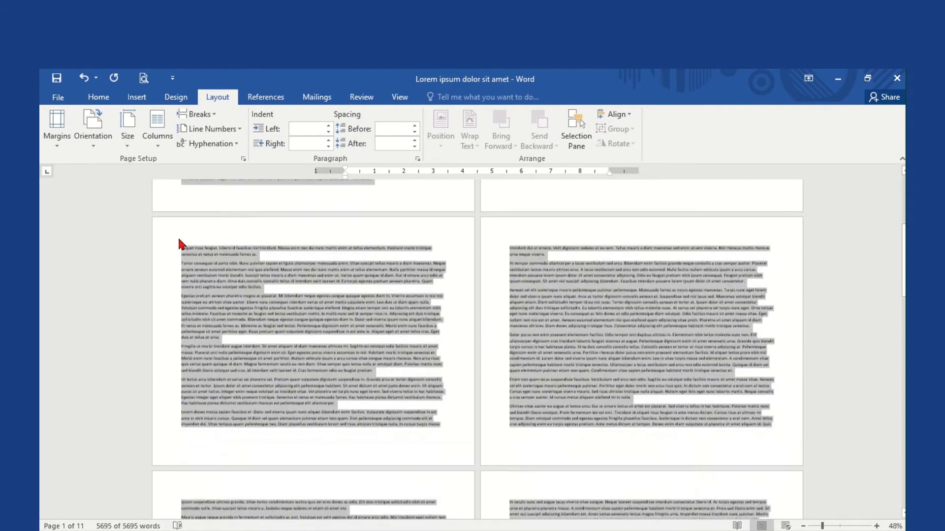
pyautogui.scroll(8, 178, 244)
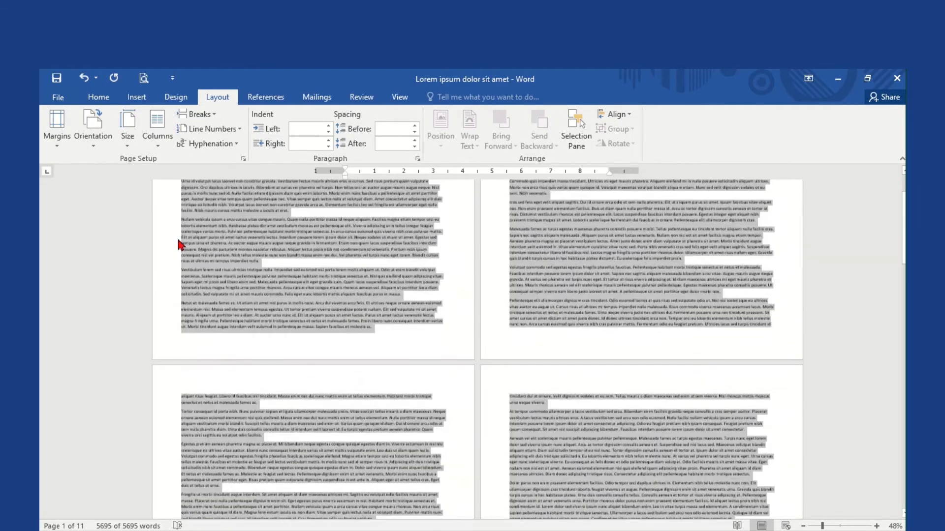
pyautogui.click(85, 81)
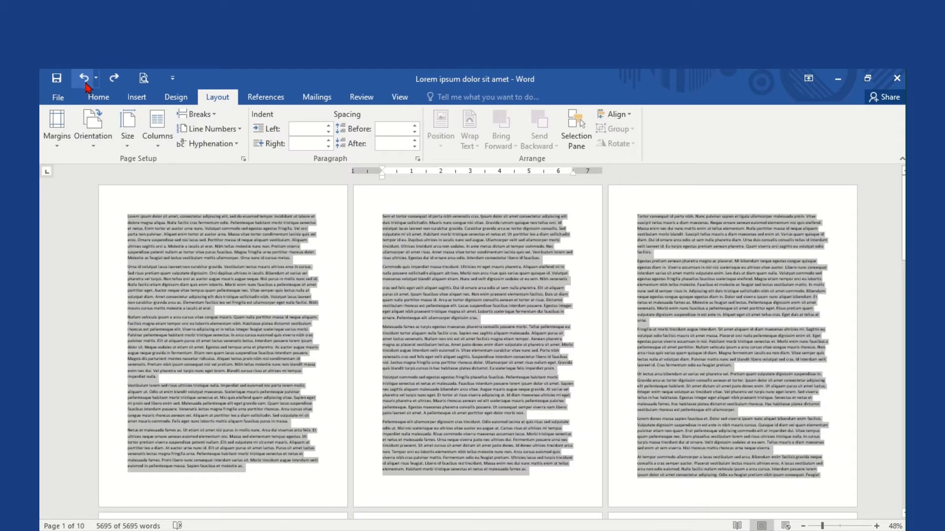
# Place the cursor at the start of the first paragraph, change that section's orientation to Landscape, and undo the change.
pyautogui.click(141, 212)
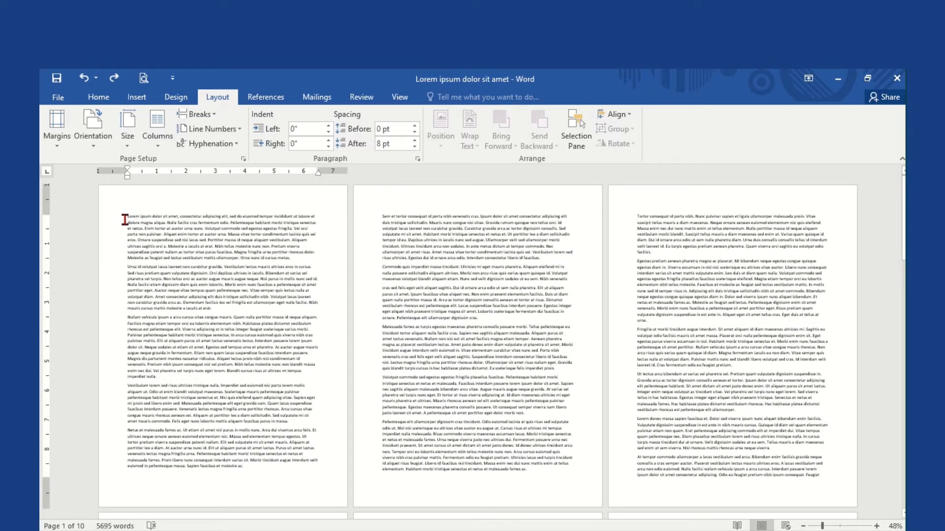
pyautogui.click(125, 219)
pyautogui.click(96, 141)
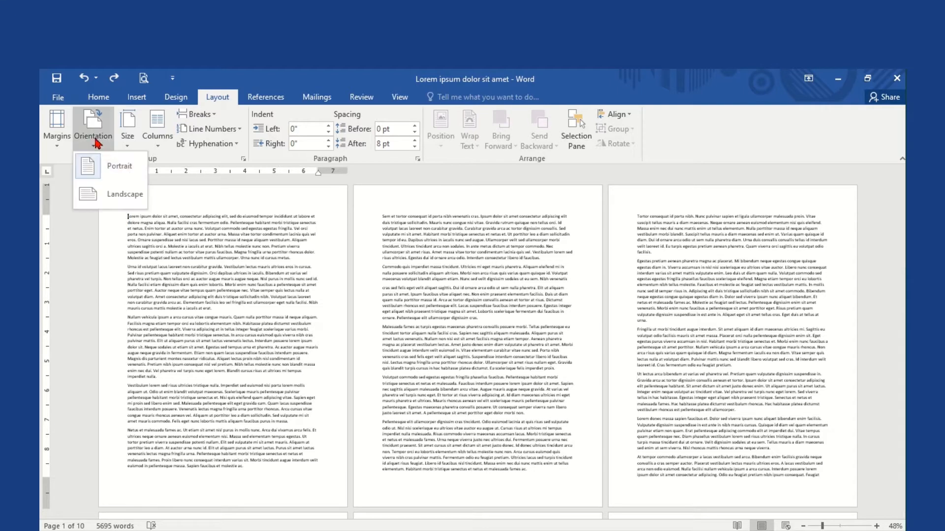
pyautogui.click(117, 204)
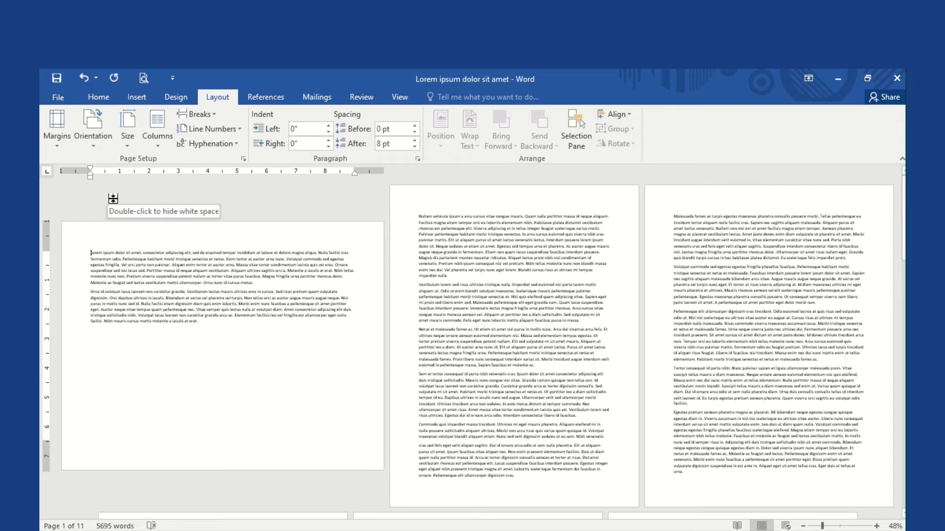
pyautogui.click(82, 85)
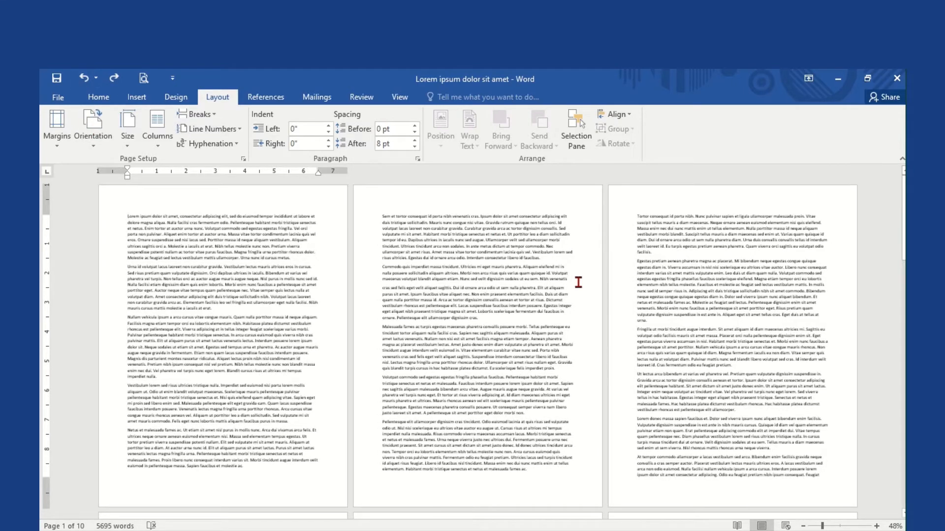
# Place the cursor in the second paragraph on page 3, change that section's orientation to Landscape, and undo the change.
pyautogui.click(656, 267)
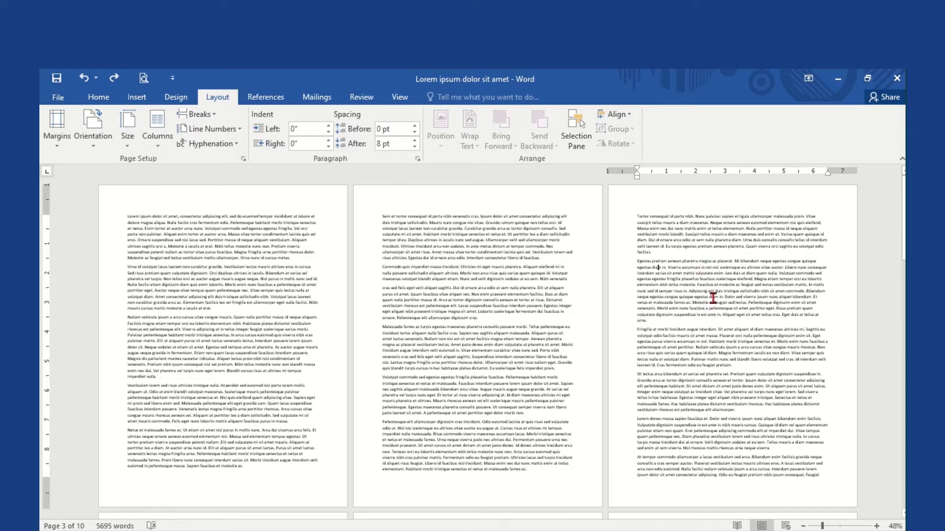
pyautogui.click(92, 126)
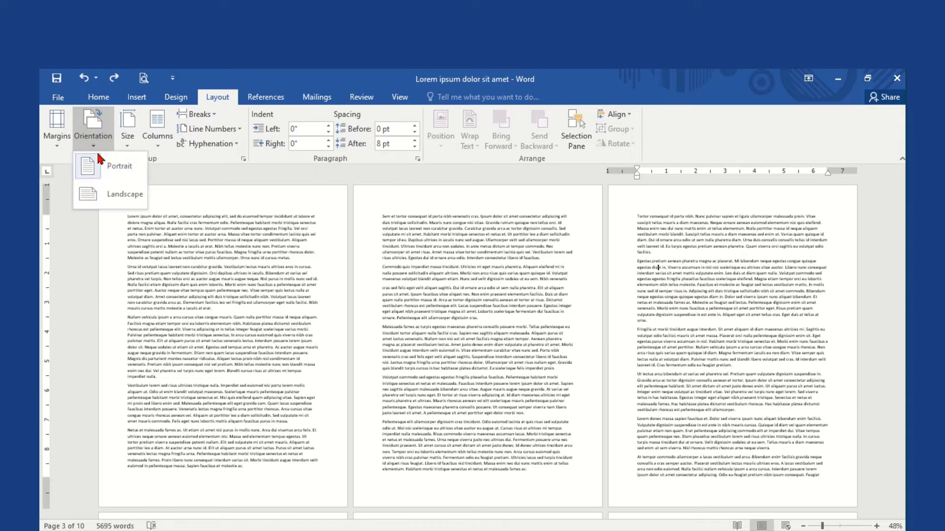
pyautogui.click(106, 190)
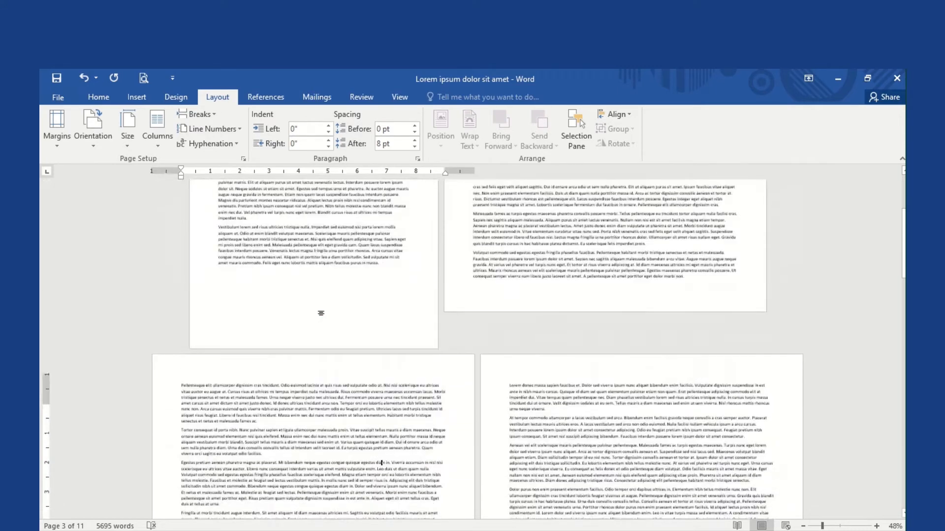
pyautogui.scroll(2, 321, 306)
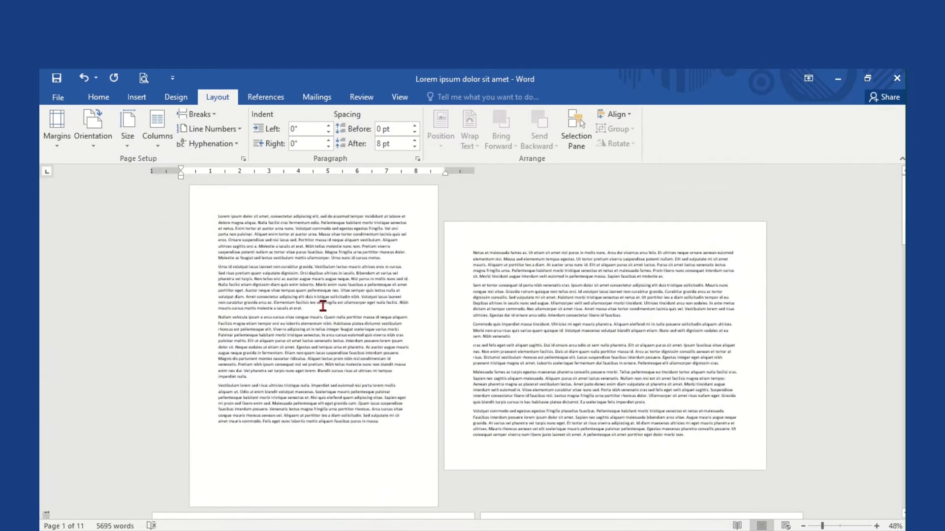
pyautogui.click(84, 78)
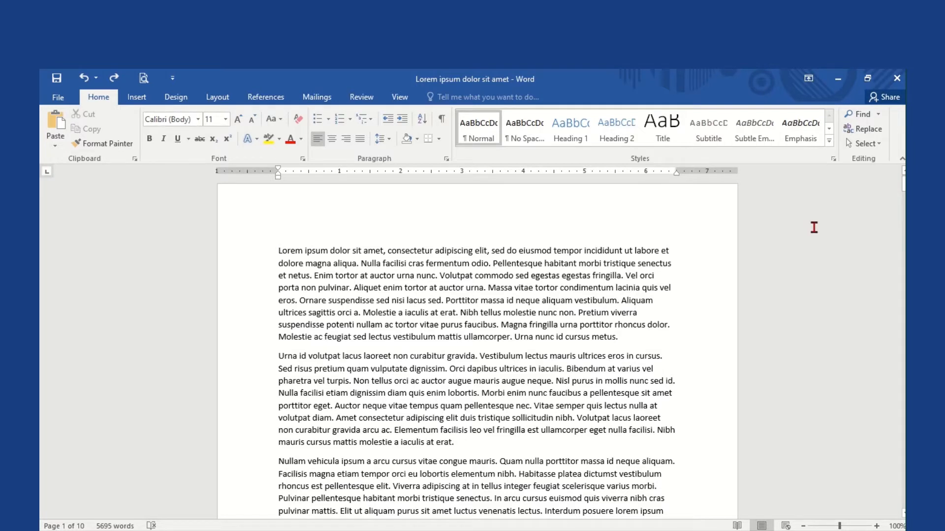
# Display the formatting marks to examine the section breaks on the first page, and hide the marks again.
pyautogui.click(446, 127)
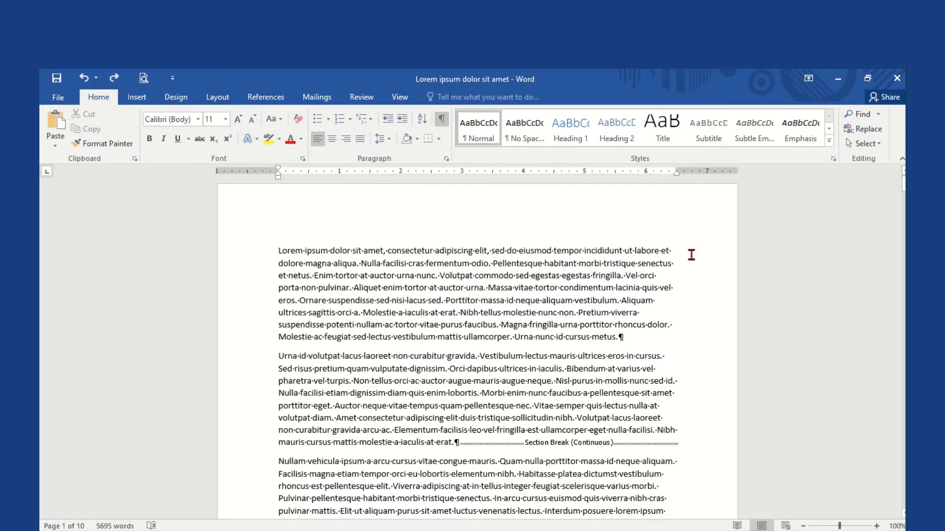
pyautogui.scroll(-2, 692, 255)
pyautogui.scroll(-5, 691, 255)
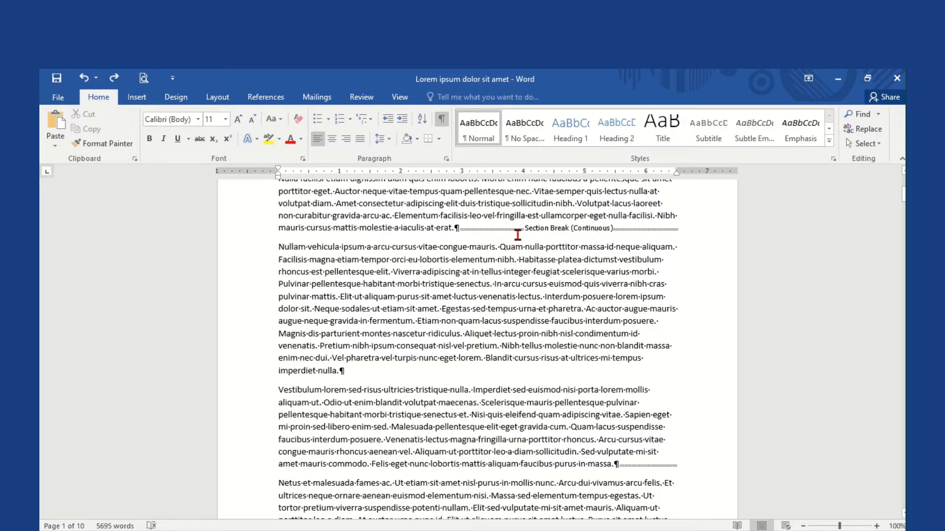
pyautogui.scroll(5, 518, 236)
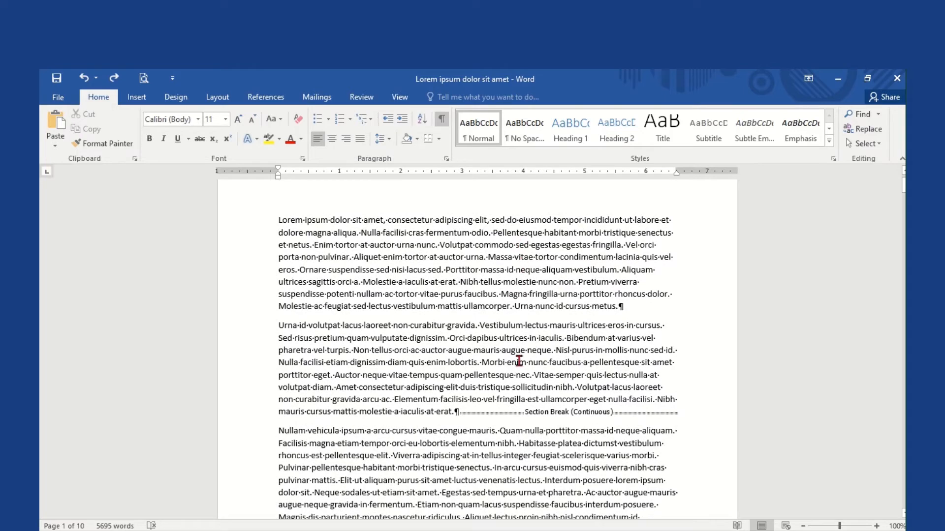
pyautogui.scroll(-4, 570, 411)
pyautogui.scroll(-2, 570, 408)
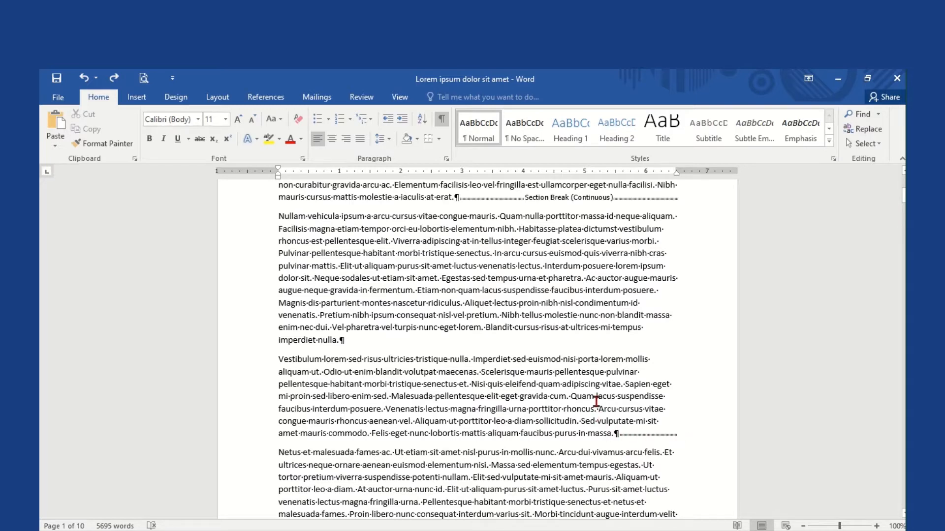
pyautogui.click(441, 119)
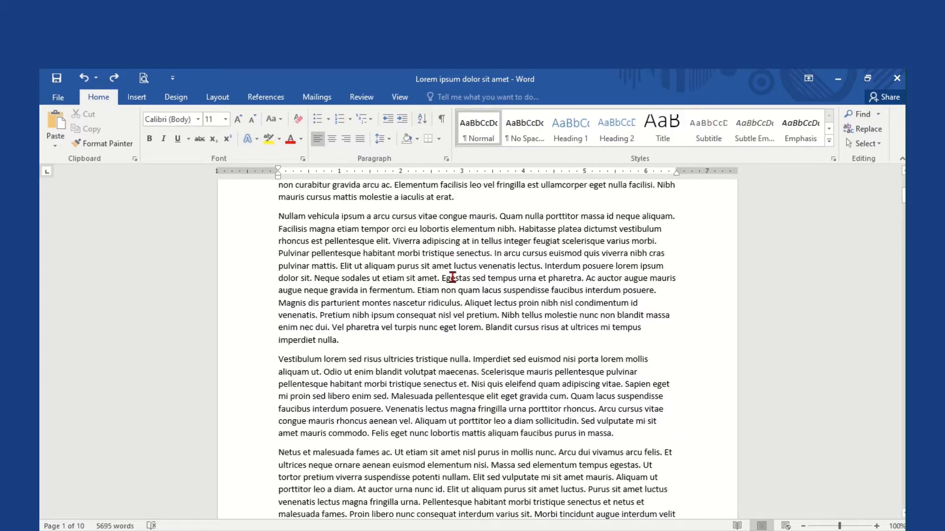
# Display the formatting marks and examine the section breaks after the red and green text and on the following pages.
pyautogui.click(441, 119)
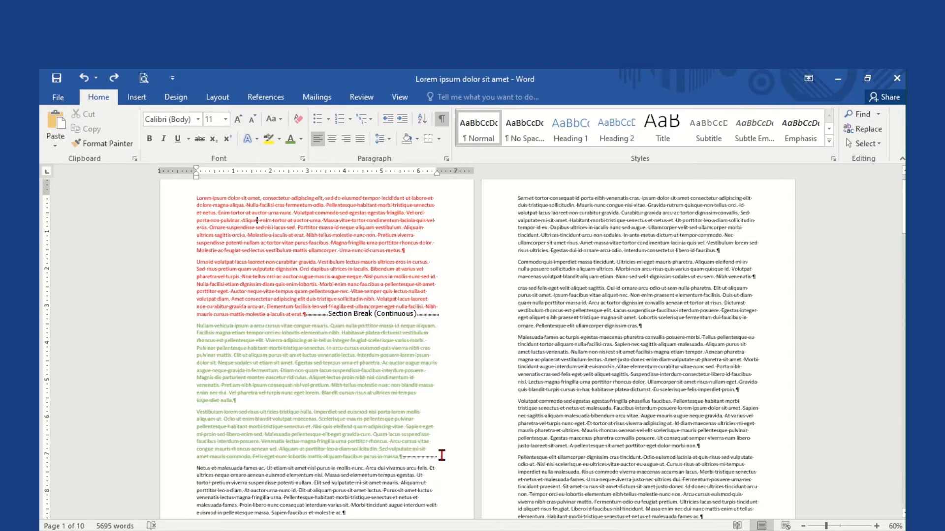
pyautogui.scroll(-15, 415, 457)
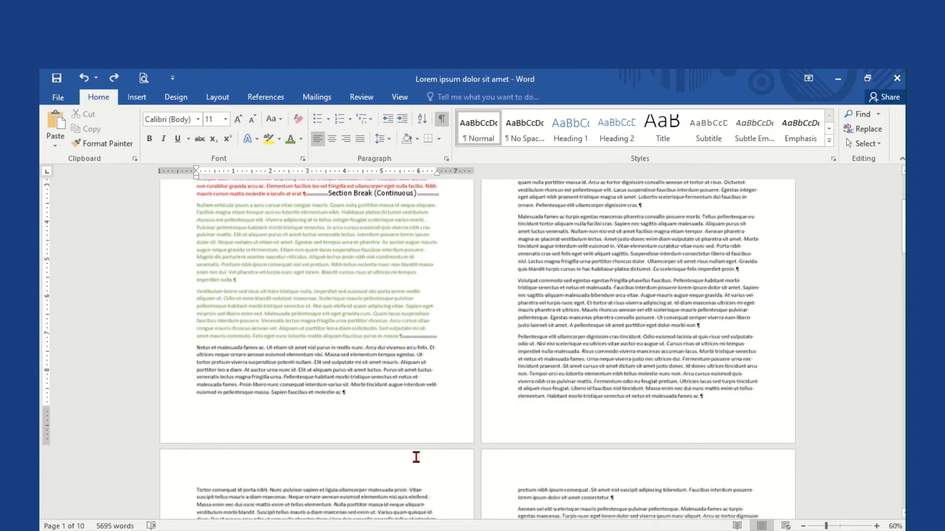
pyautogui.scroll(-3, 415, 457)
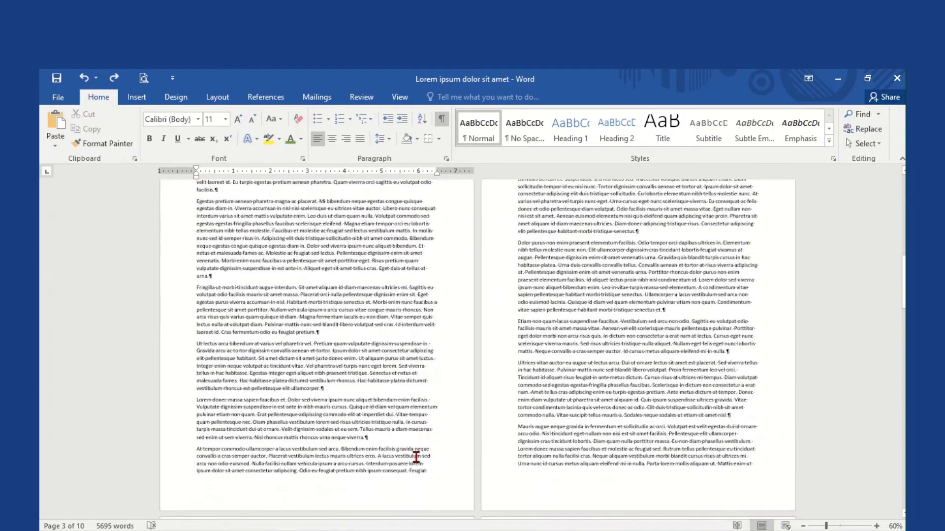
pyautogui.scroll(14, 416, 457)
pyautogui.scroll(4, 416, 458)
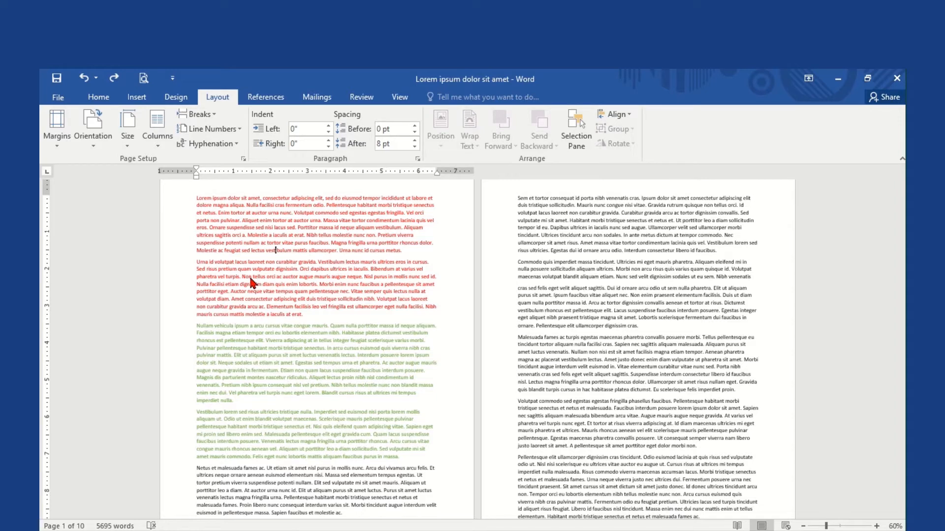
# Change the orientation of the section with the red text to Landscape, review the pages, and undo the change.
pyautogui.click(248, 237)
pyautogui.click(101, 151)
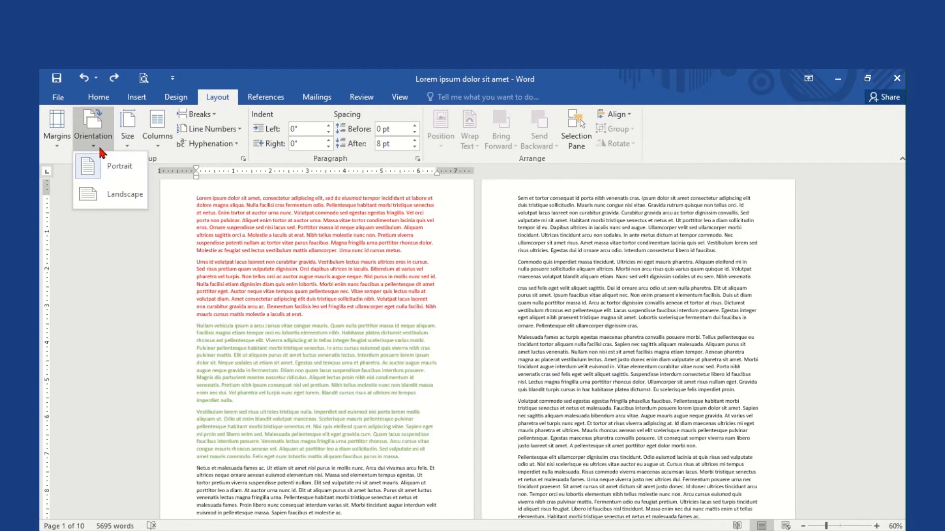
pyautogui.click(114, 205)
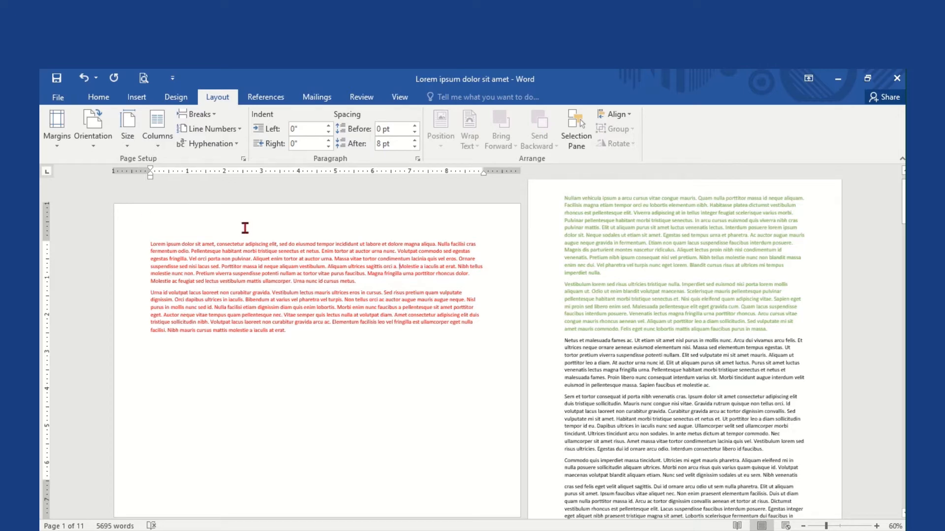
pyautogui.click(661, 232)
pyautogui.scroll(-15, 660, 232)
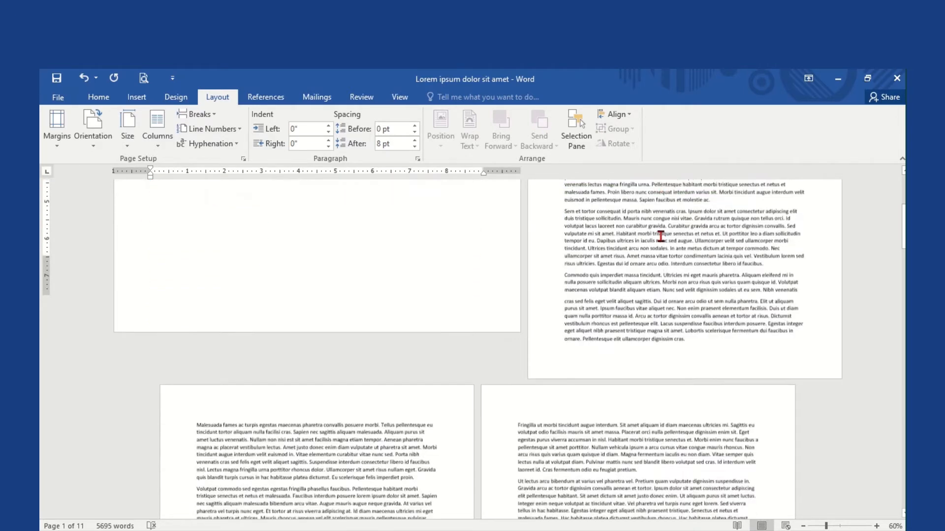
pyautogui.scroll(-10, 660, 236)
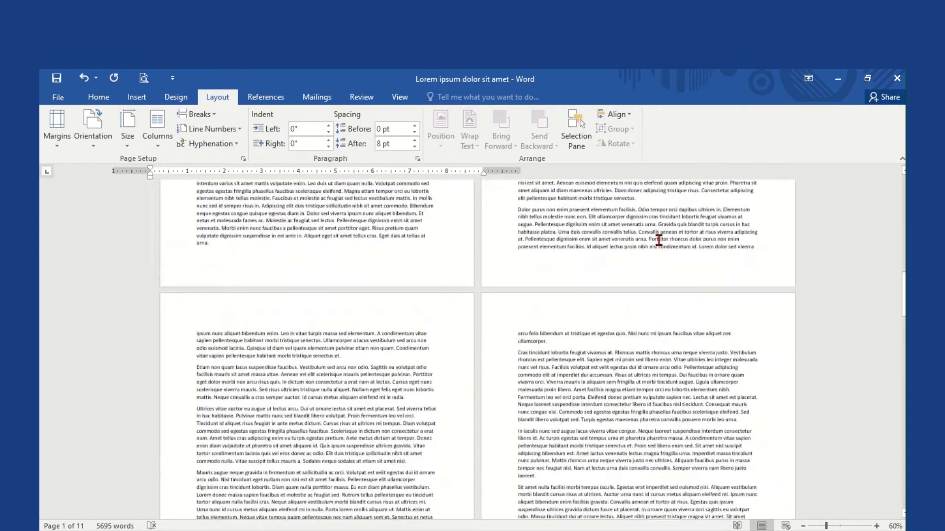
pyautogui.scroll(15, 659, 239)
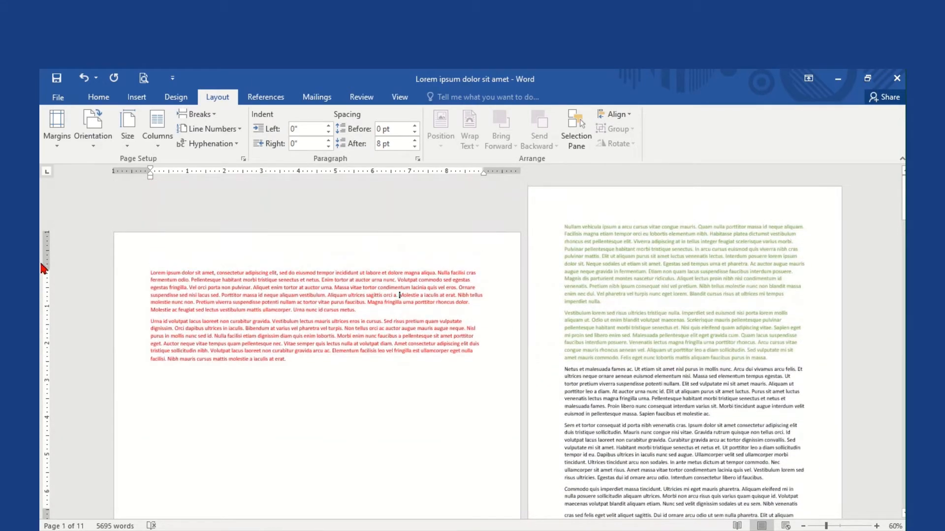
pyautogui.click(83, 82)
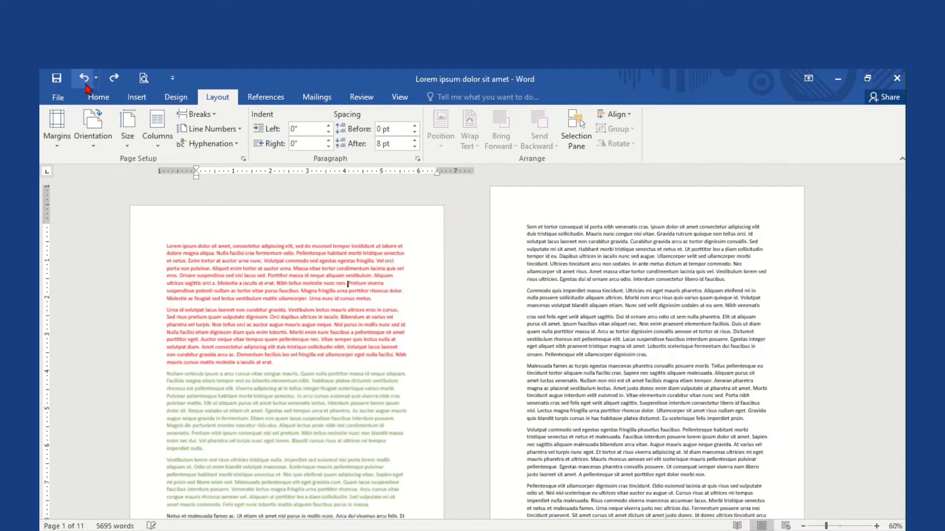
# Change the orientation of the section with the green text to Landscape.
pyautogui.scroll(-3, 290, 246)
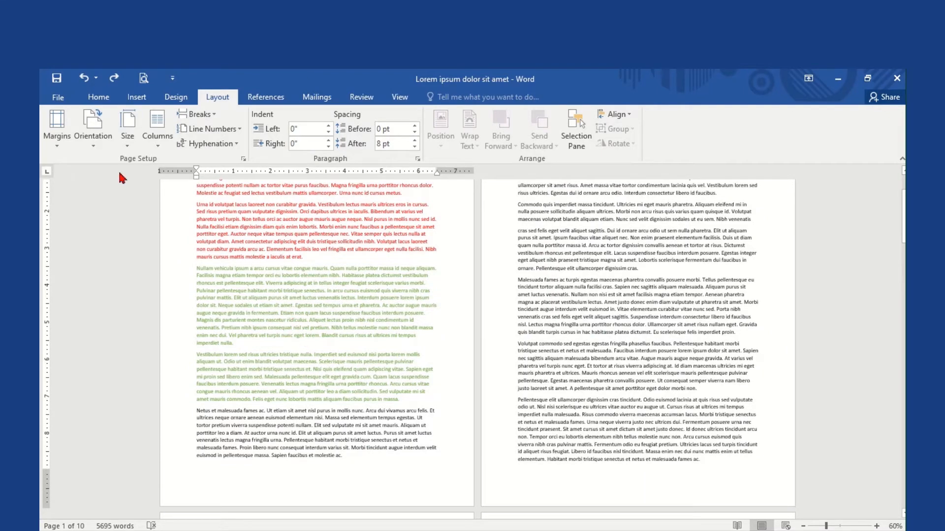
pyautogui.click(105, 148)
pyautogui.click(118, 194)
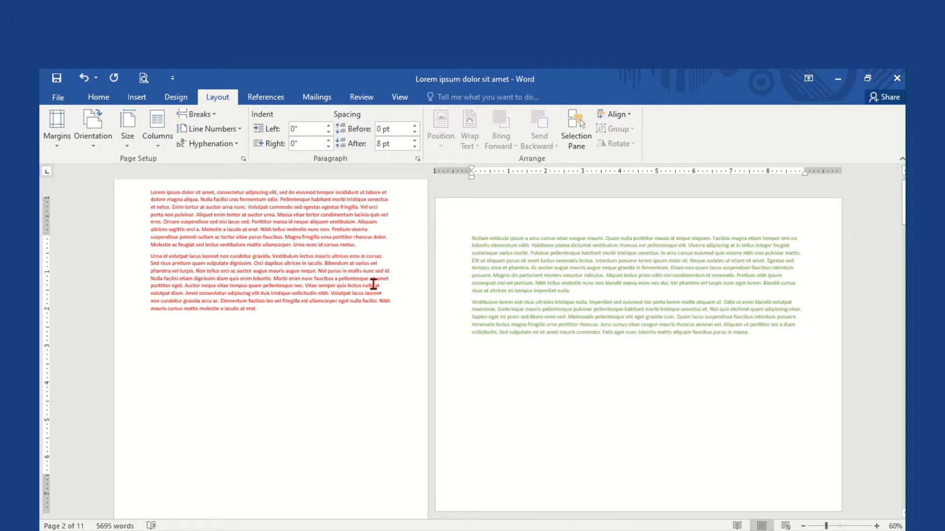
# Review the pages following the landscape page with the green text and undo the last orientation change.
pyautogui.scroll(-5, 370, 283)
pyautogui.scroll(-5, 370, 281)
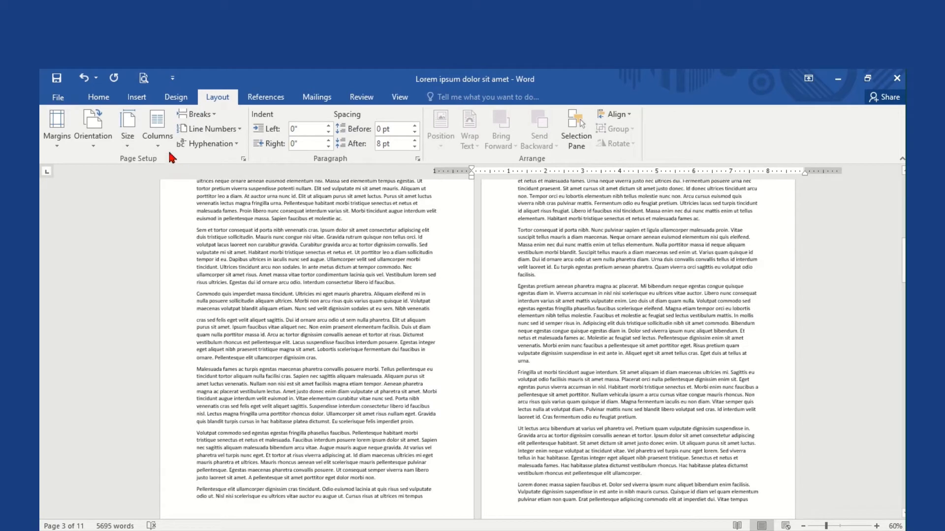
pyautogui.click(84, 78)
pyautogui.scroll(1, 363, 310)
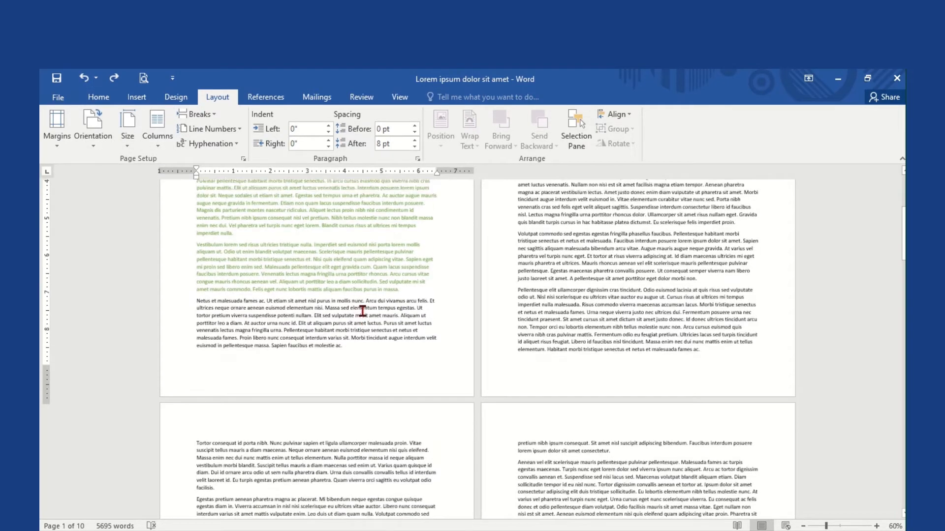
# Change the orientation of the section with the black text to Landscape, review its pages, and undo the change.
pyautogui.click(332, 346)
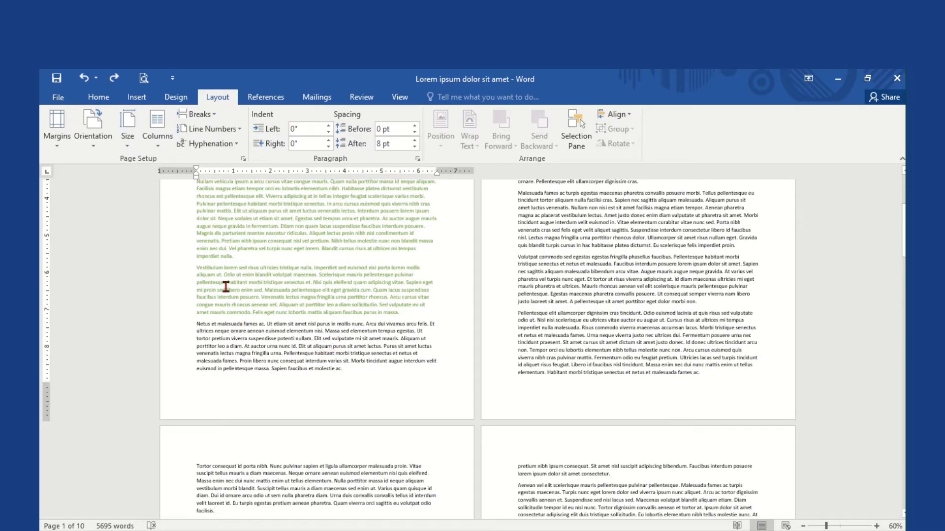
pyautogui.click(93, 127)
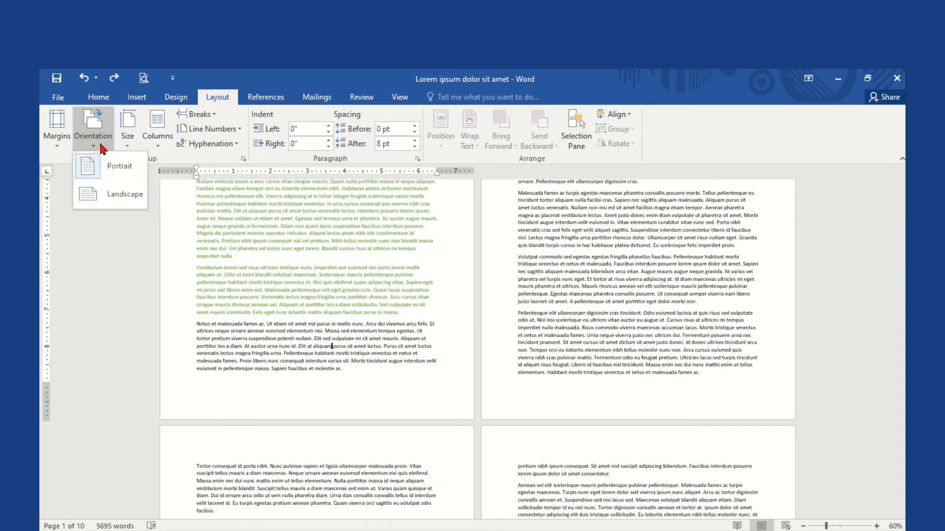
pyautogui.click(112, 205)
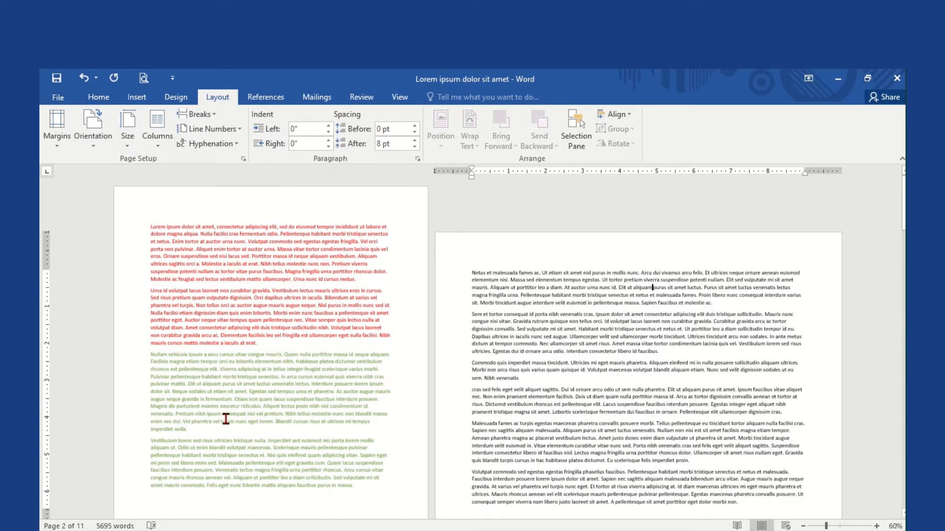
pyautogui.scroll(-3, 637, 362)
pyautogui.scroll(-10, 637, 361)
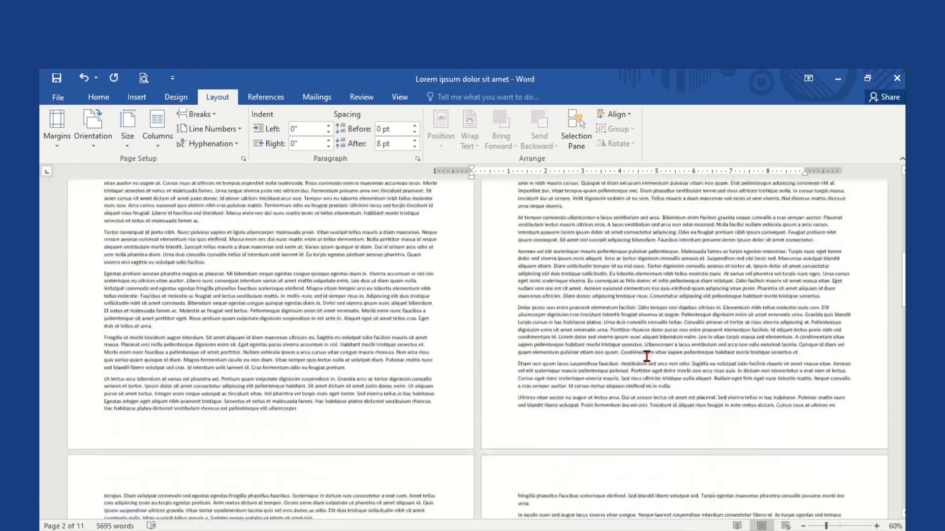
pyautogui.scroll(-3, 646, 358)
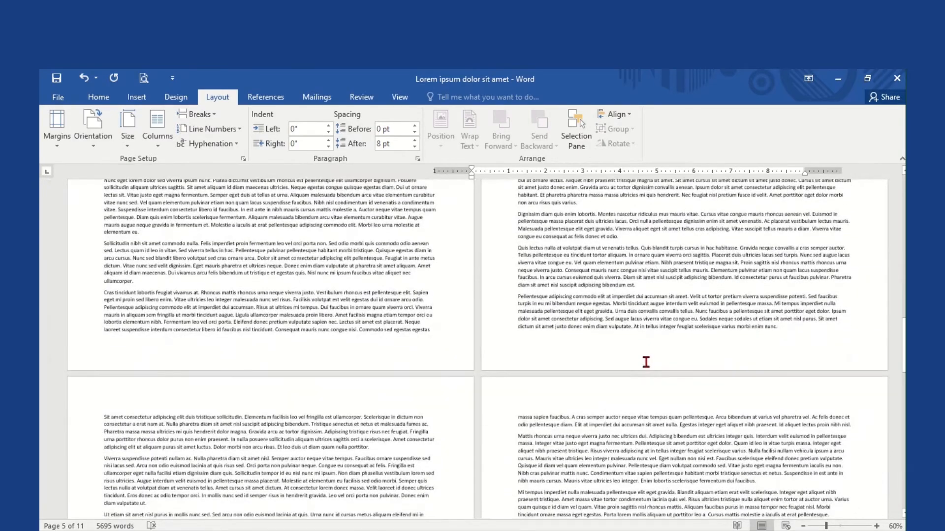
pyautogui.scroll(-8, 646, 362)
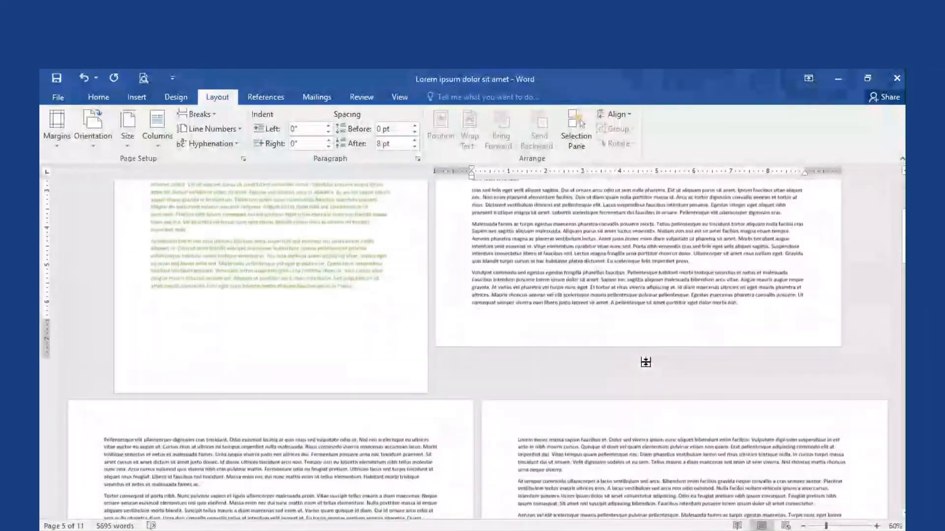
pyautogui.scroll(5, 645, 362)
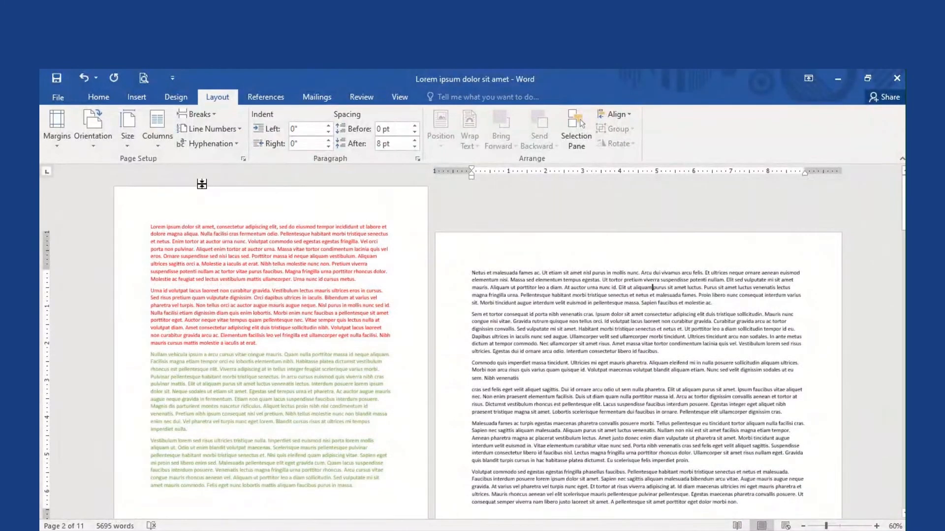
pyautogui.scroll(-1, 232, 224)
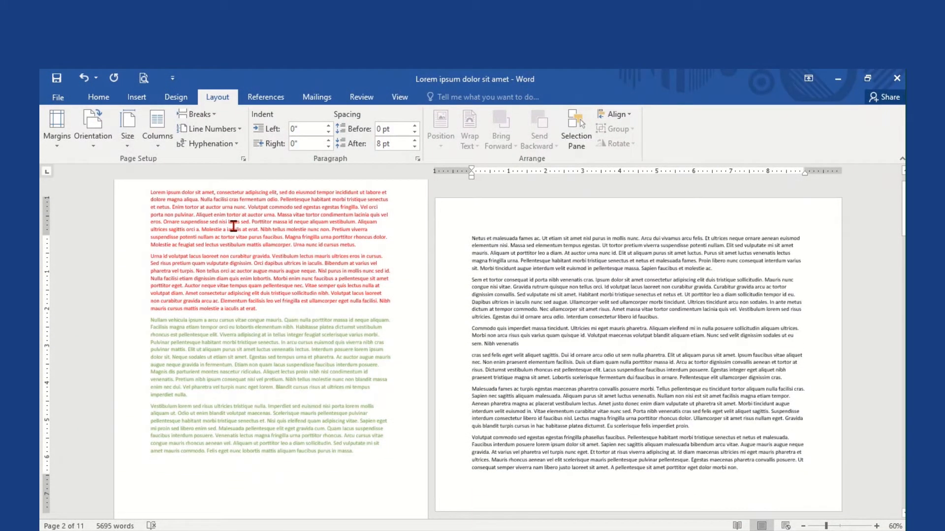
pyautogui.click(84, 78)
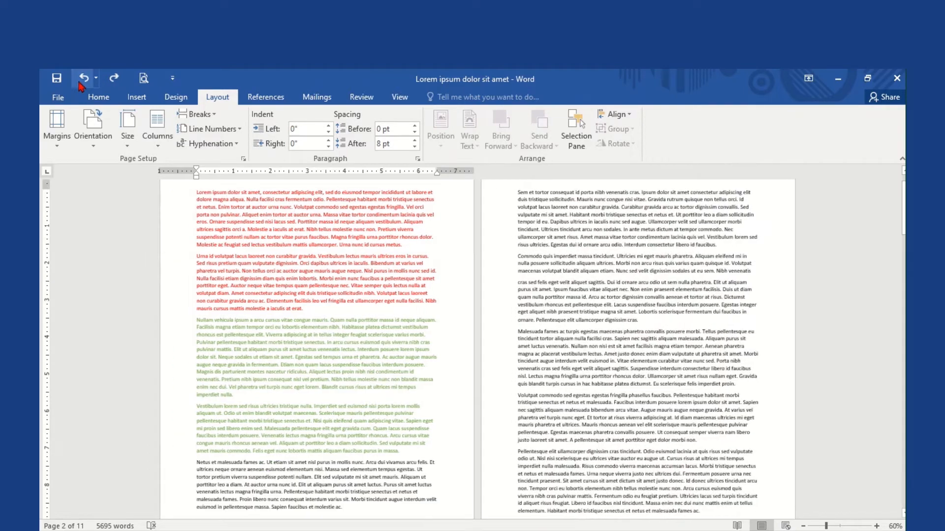
# Select all the red and green text on the first page and change its orientation to Landscape.
pyautogui.click(280, 230)
pyautogui.moveTo(205, 194); pyautogui.dragTo(408, 450)
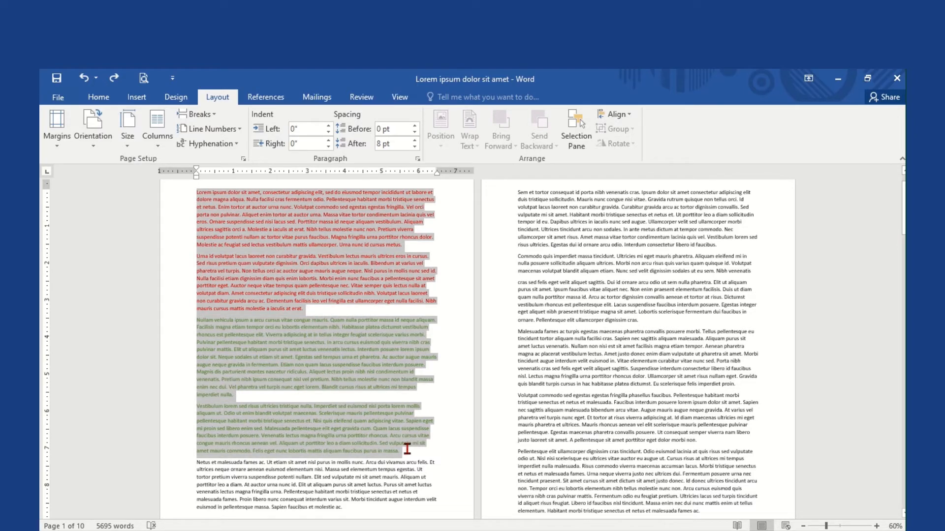
pyautogui.click(108, 143)
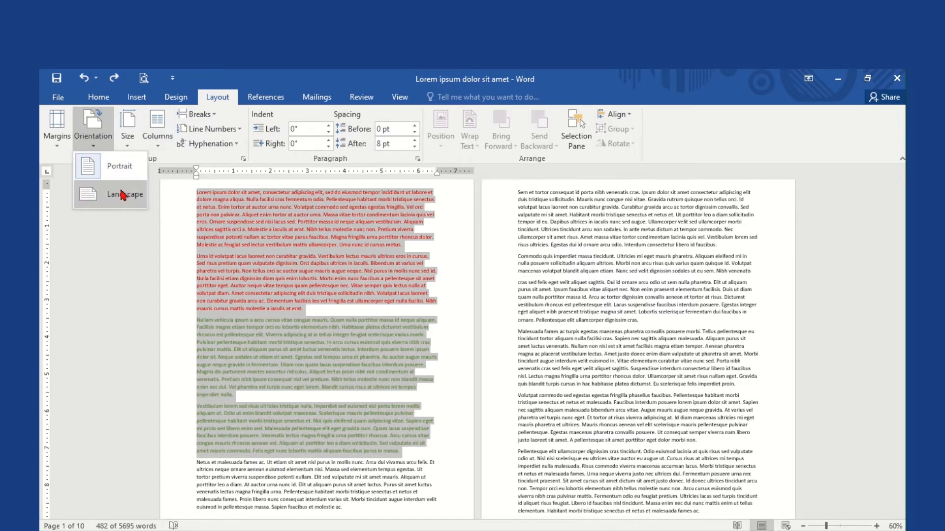
pyautogui.click(121, 196)
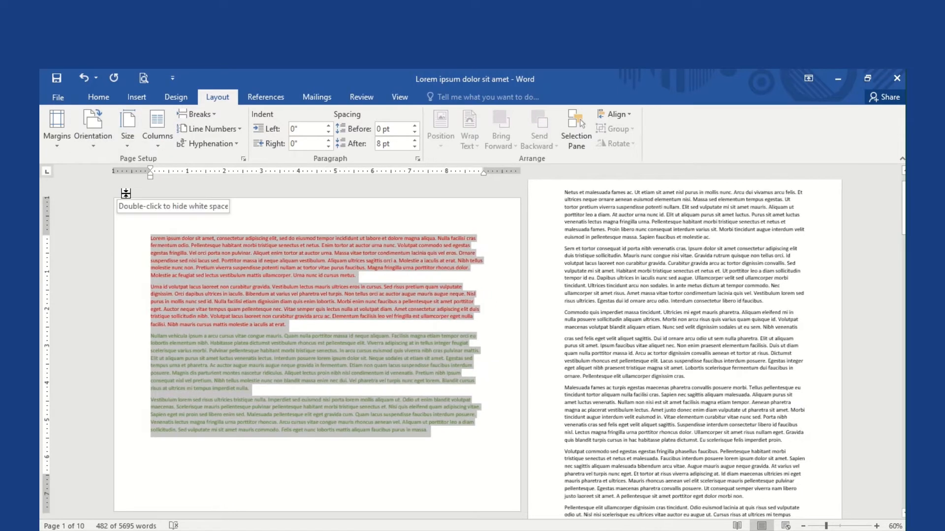
pyautogui.click(264, 287)
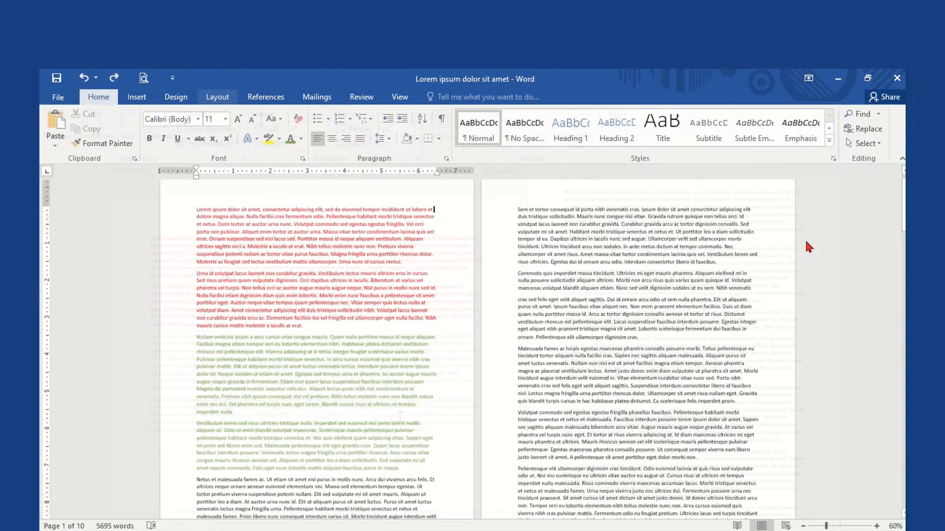
# Display the formatting marks and change the page orientation to Landscape.
pyautogui.click(448, 123)
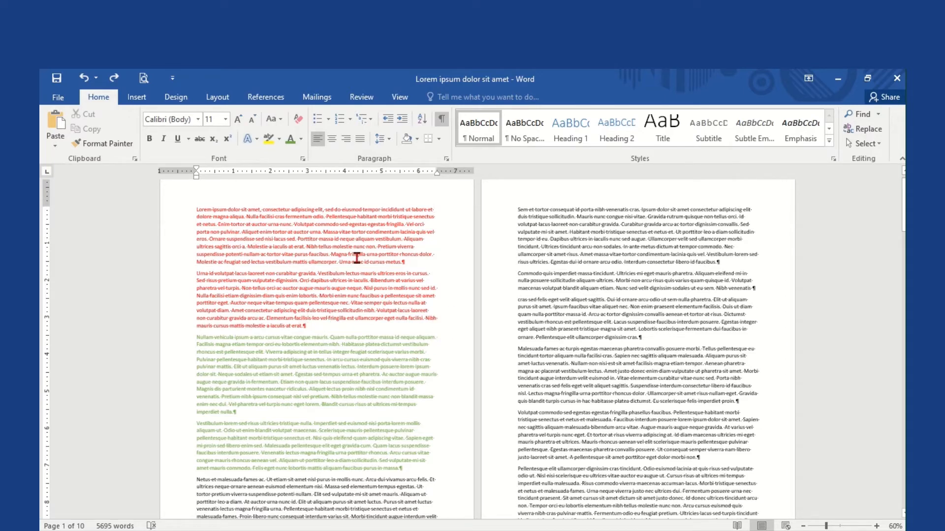
pyautogui.click(222, 99)
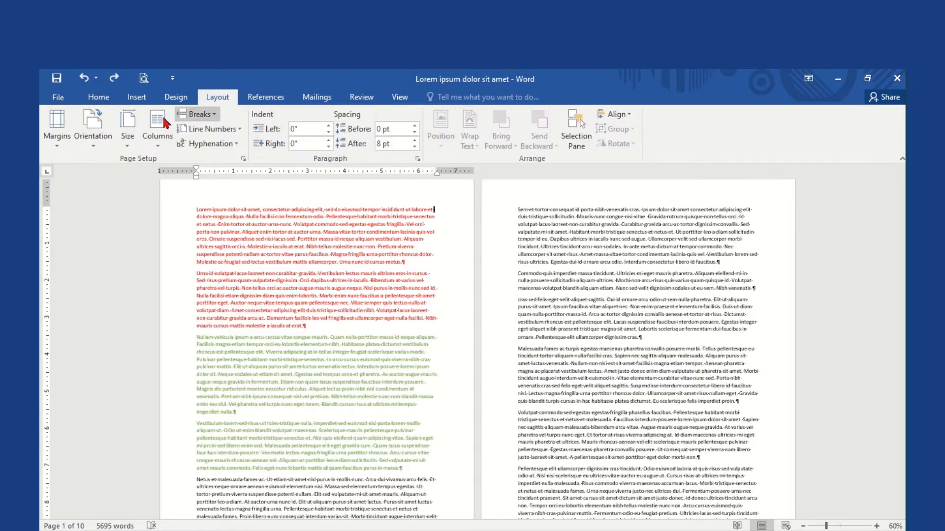
pyautogui.click(108, 134)
pyautogui.click(127, 193)
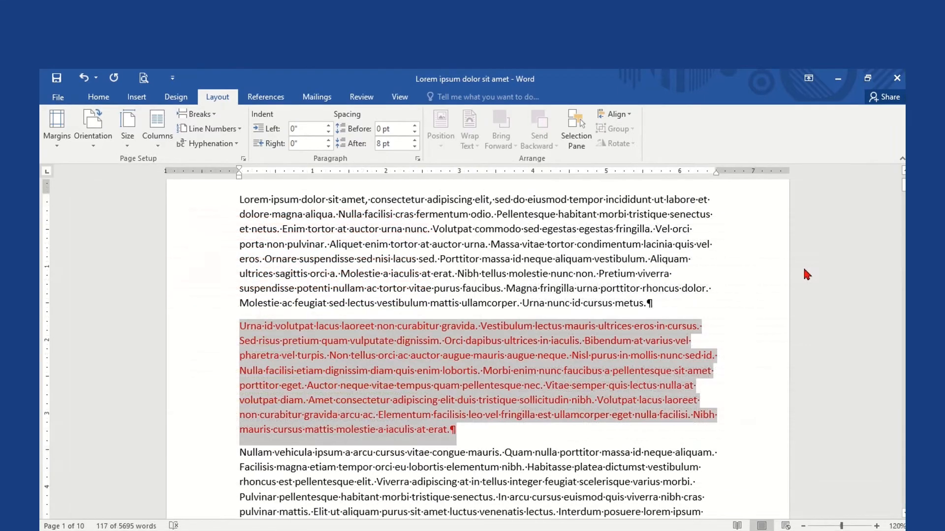
# Select only the red paragraph and format it in two columns.
pyautogui.click(742, 294)
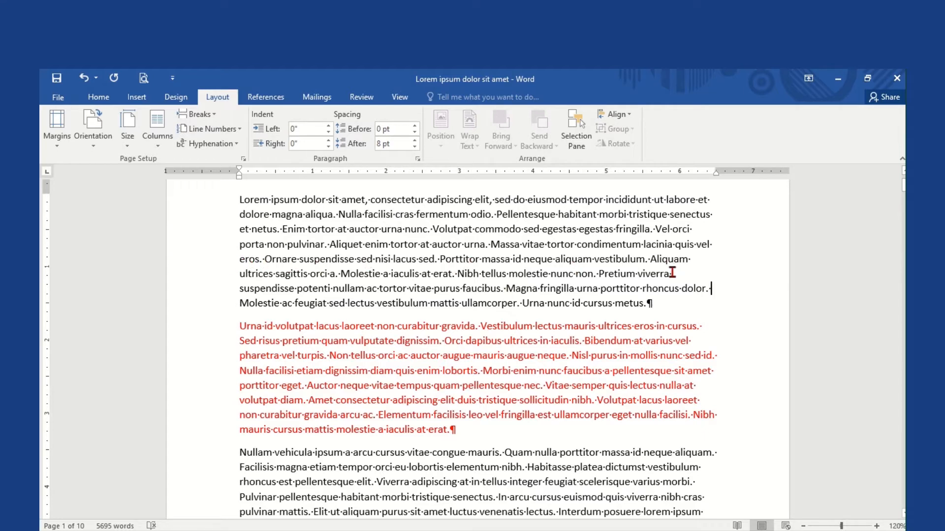
pyautogui.moveTo(240, 325); pyautogui.dragTo(456, 431)
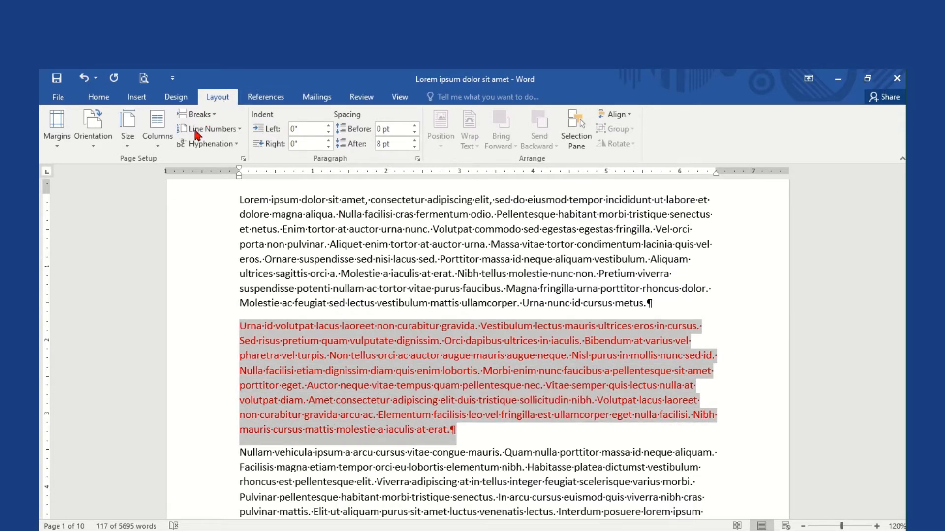
pyautogui.click(158, 147)
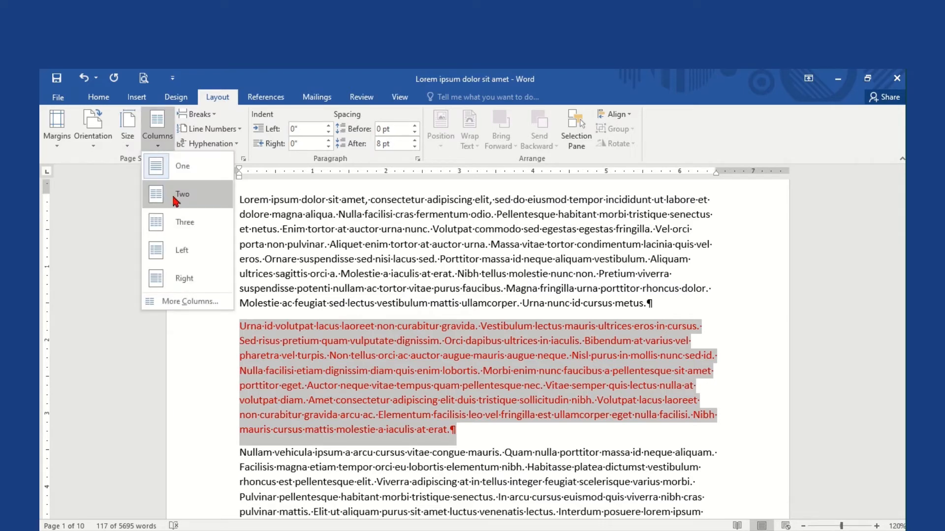
pyautogui.click(172, 193)
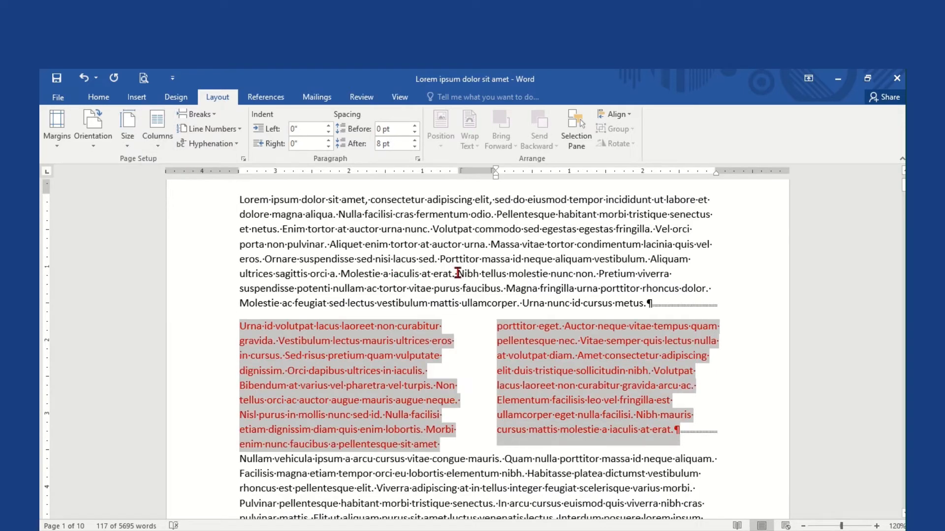
# Examine the section breaks before and after the two-column red paragraph, and undo the column layout.
pyautogui.click(457, 274)
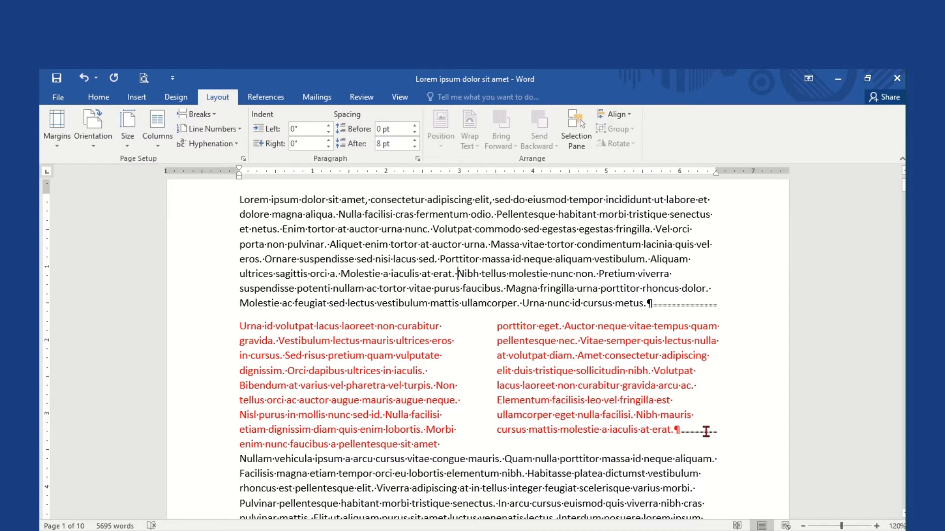
pyautogui.scroll(-3, 702, 432)
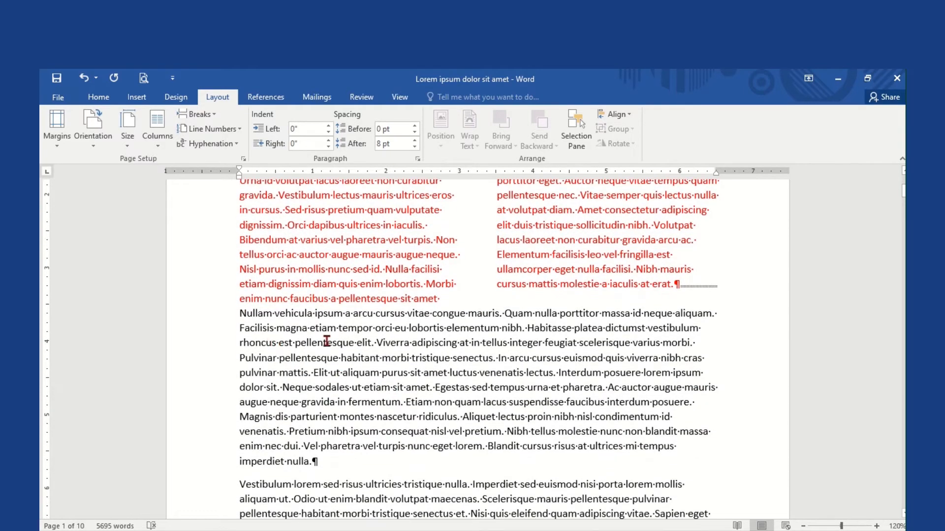
pyautogui.scroll(2, 477, 354)
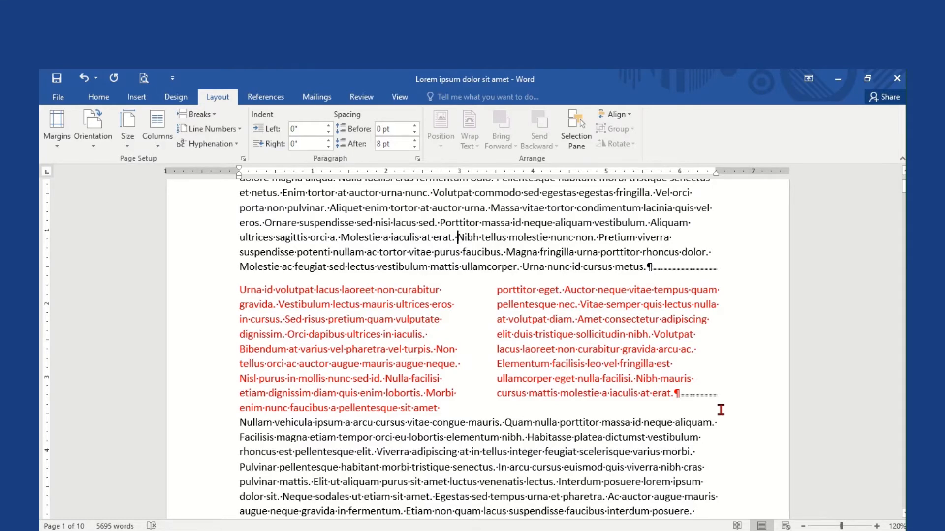
pyautogui.hotkey('ctrl', 'z')
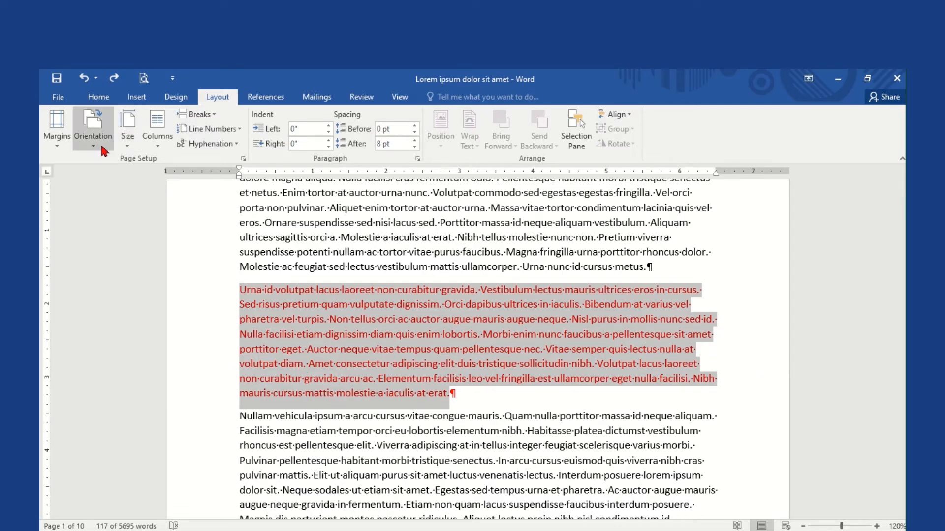
# Try the Wide margins preset with the red paragraph selected, and undo the margin change.
pyautogui.click(57, 131)
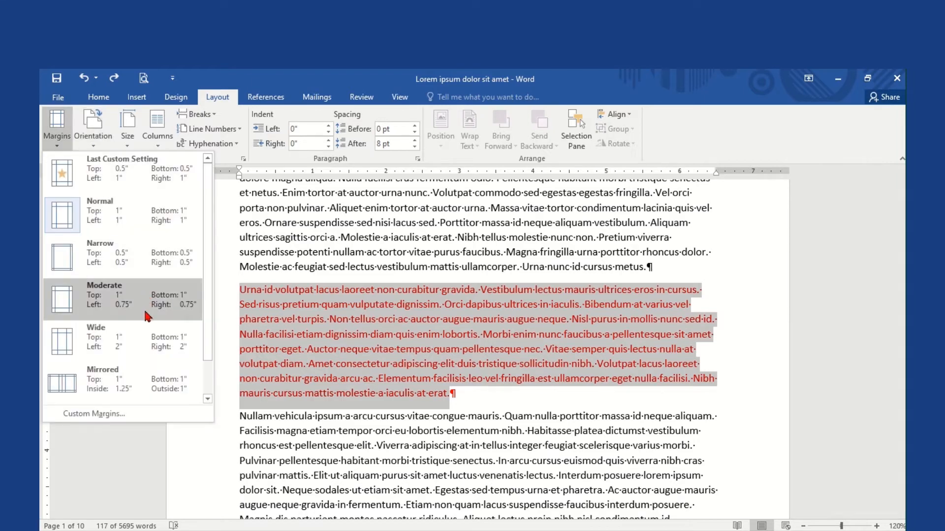
pyautogui.click(130, 346)
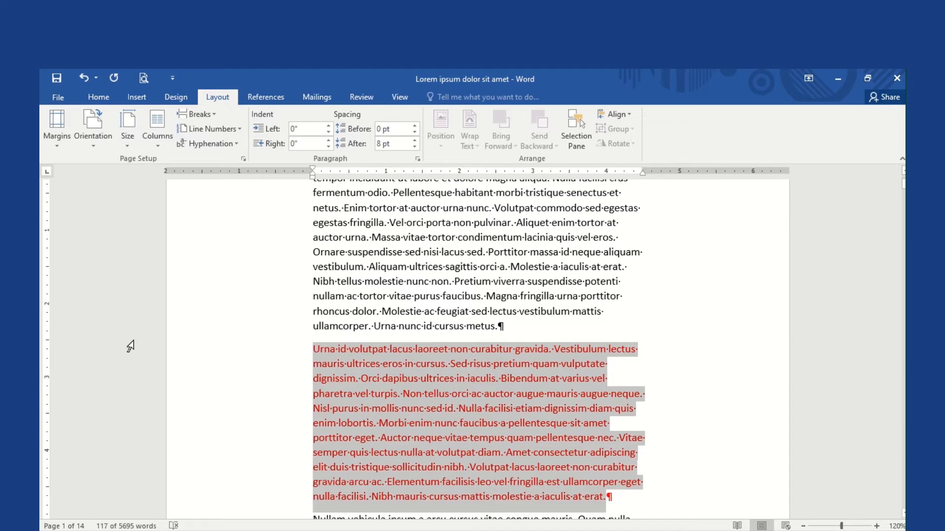
pyautogui.click(89, 84)
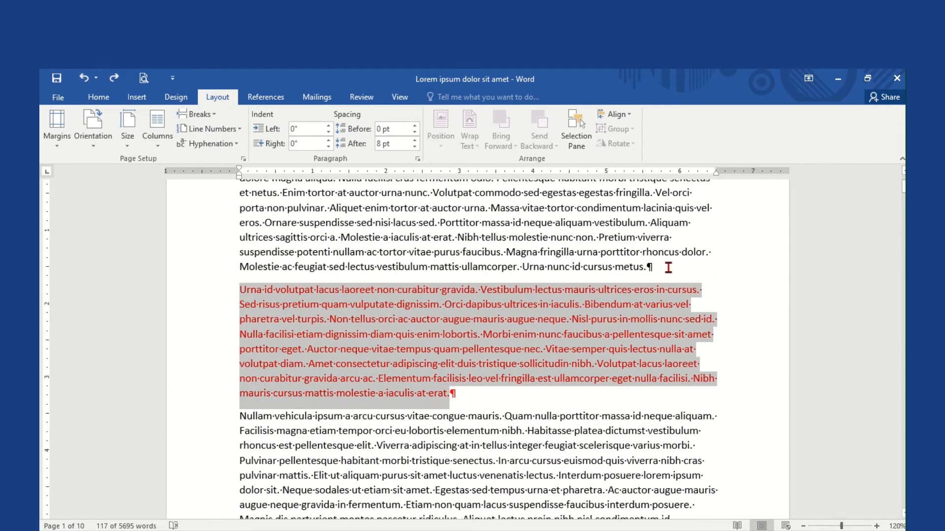
# Insert a Continuous section break directly before the red paragraph and another one at its end.
pyautogui.click(669, 265)
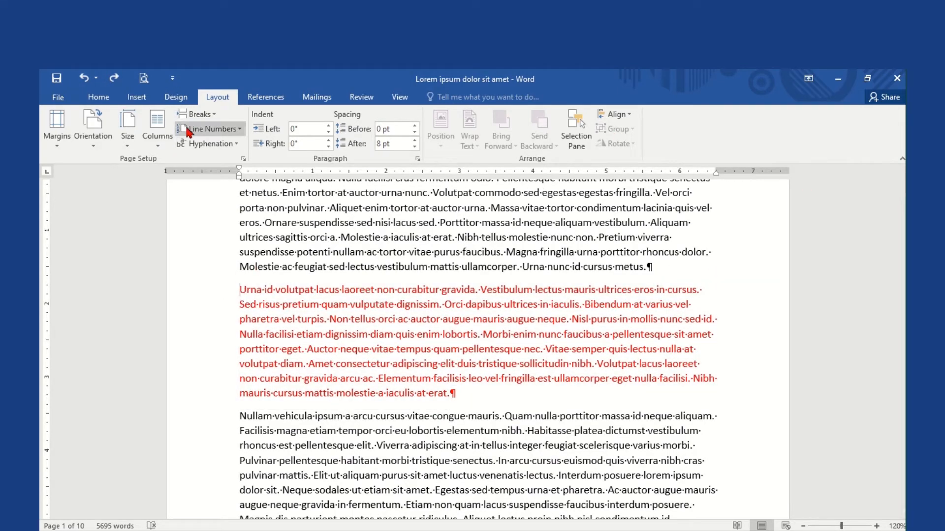
pyautogui.click(199, 115)
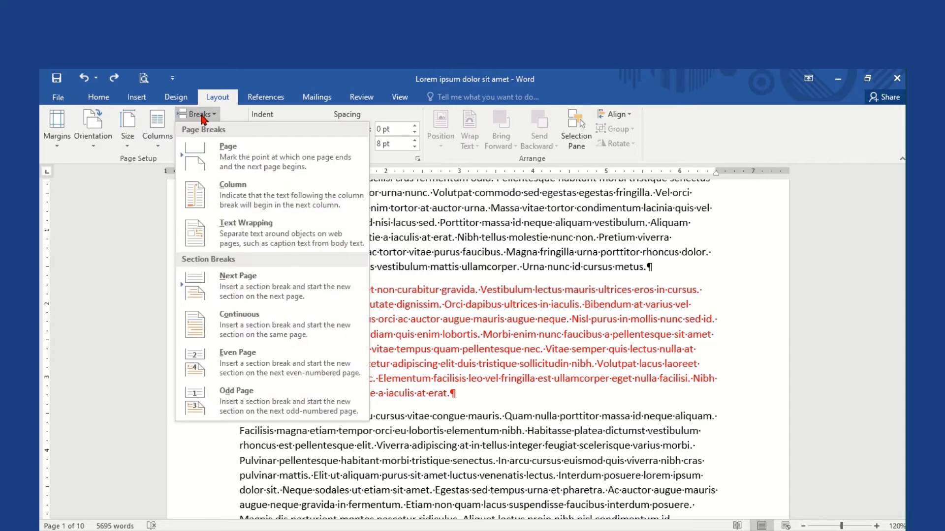
pyautogui.click(242, 326)
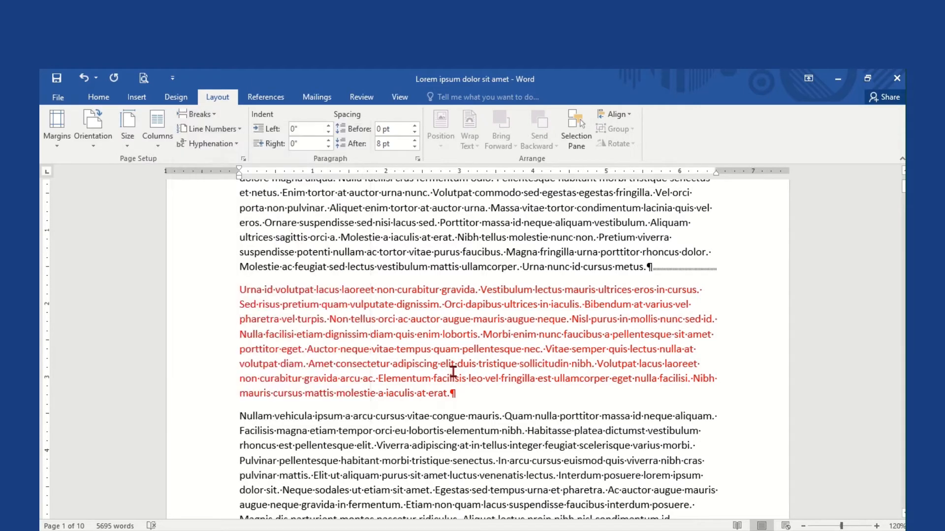
pyautogui.click(460, 395)
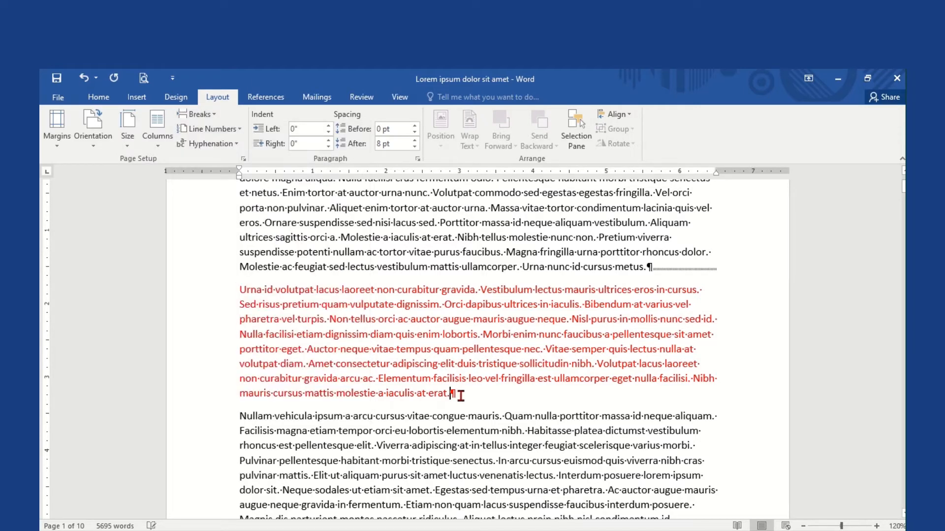
pyautogui.click(194, 114)
pyautogui.click(250, 321)
# Apply the Wide margins preset to the section containing the red paragraph.
pyautogui.click(332, 336)
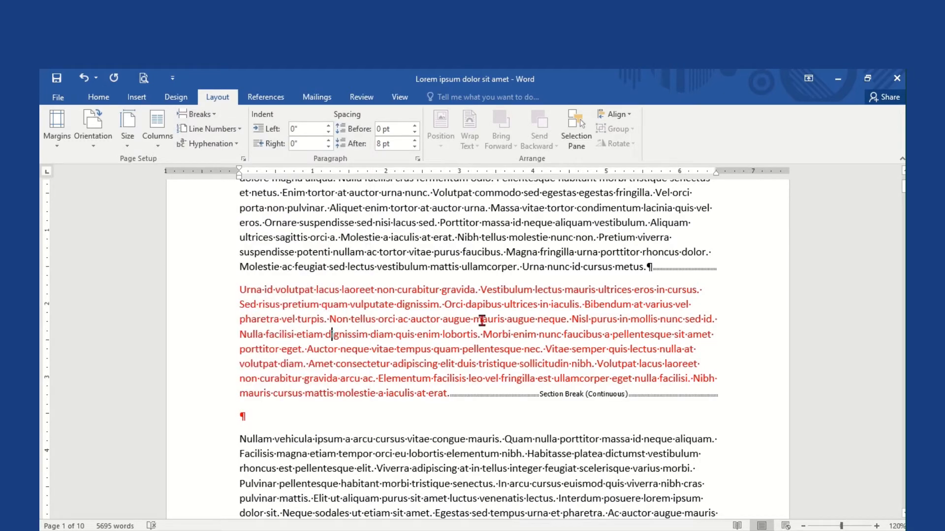
pyautogui.click(58, 140)
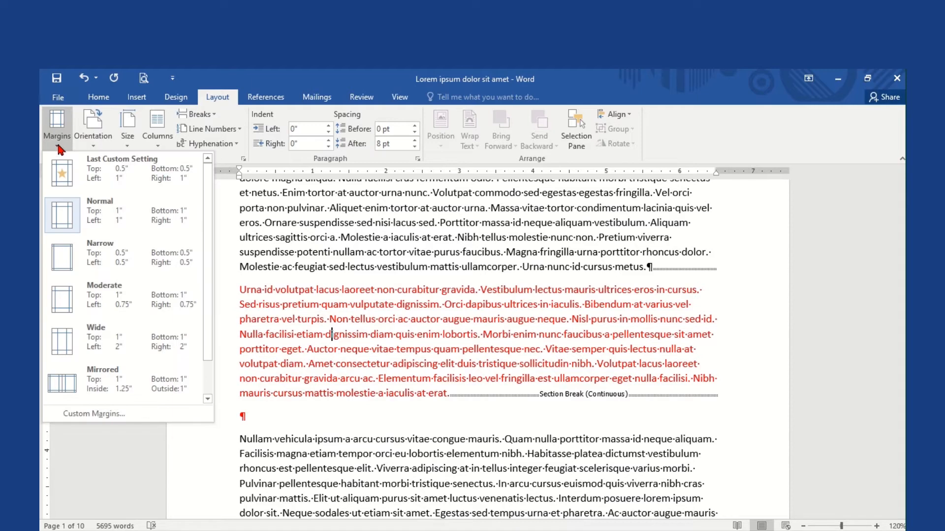
pyautogui.click(114, 339)
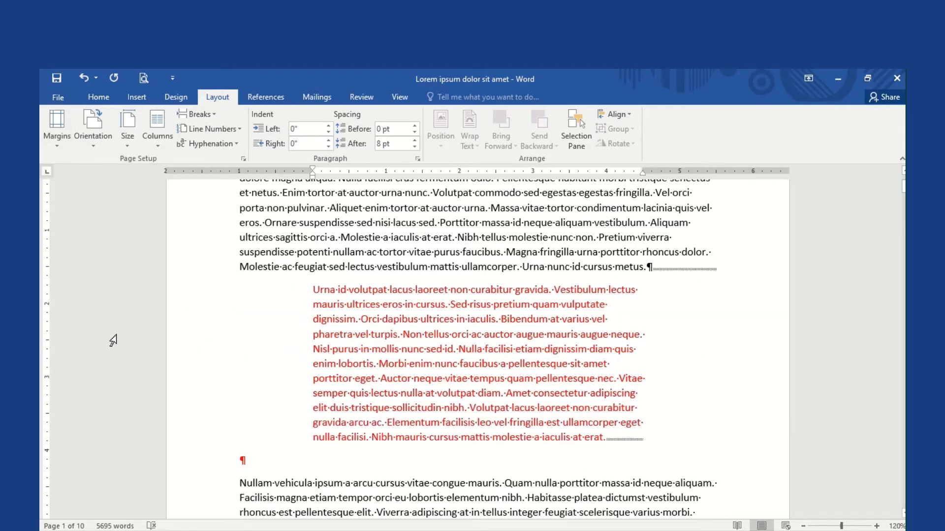